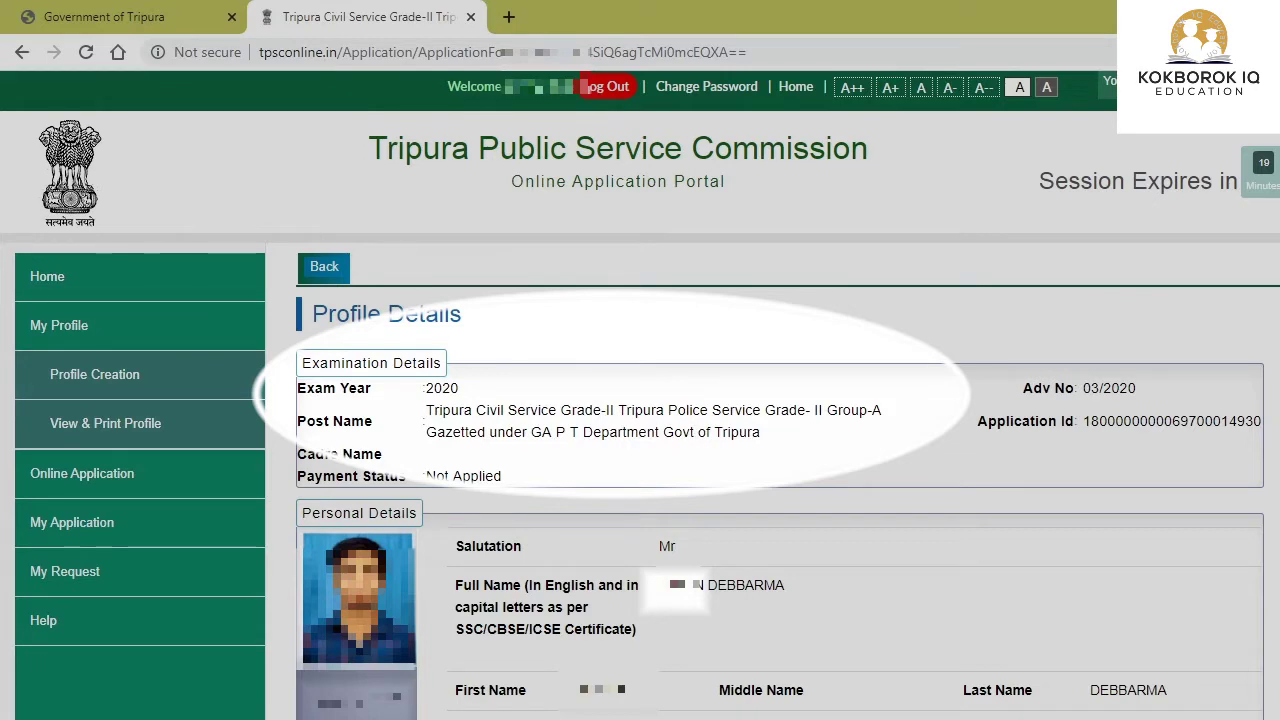
scroll(780, 400, "down", 2)
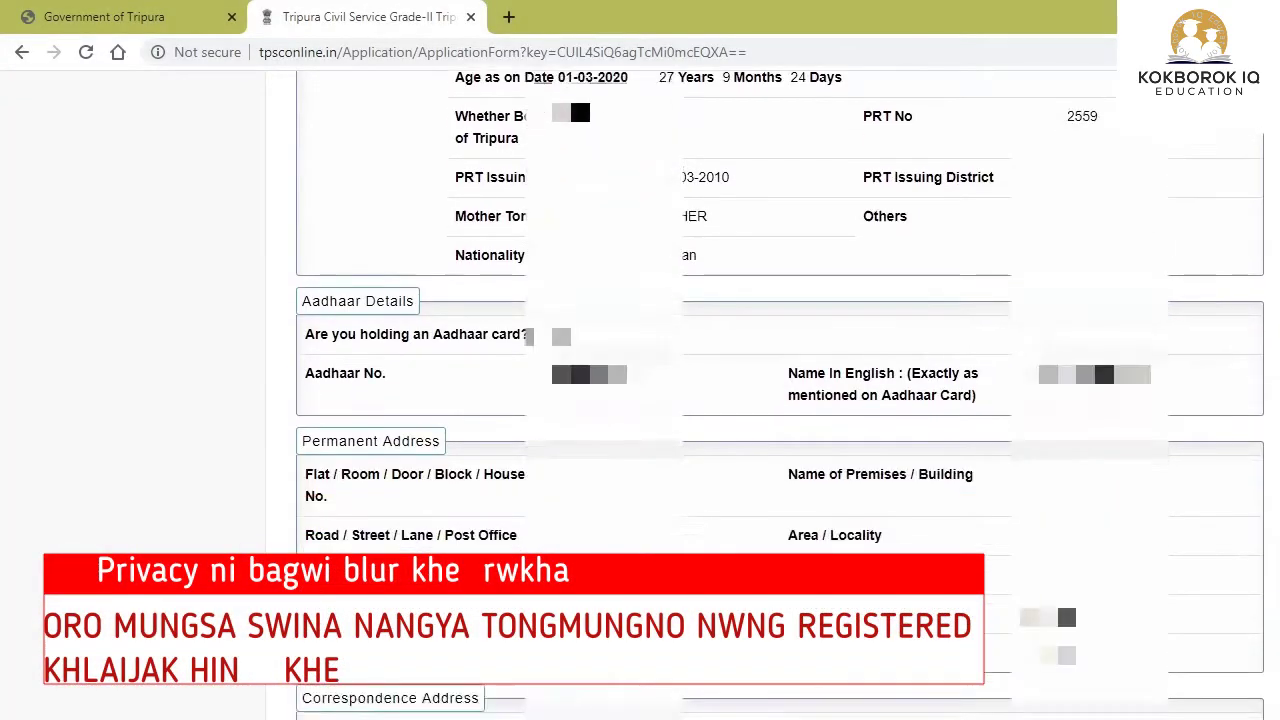
scroll(780, 400, "down", 5)
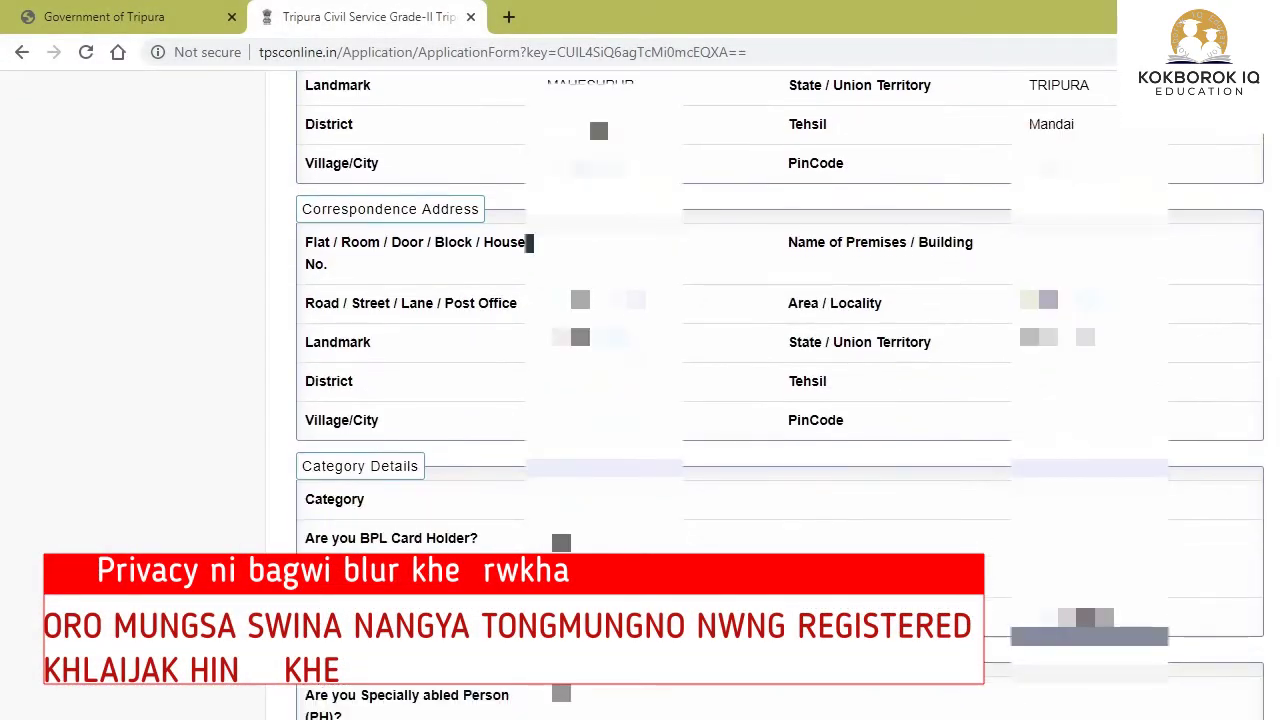
scroll(780, 400, "down", 3)
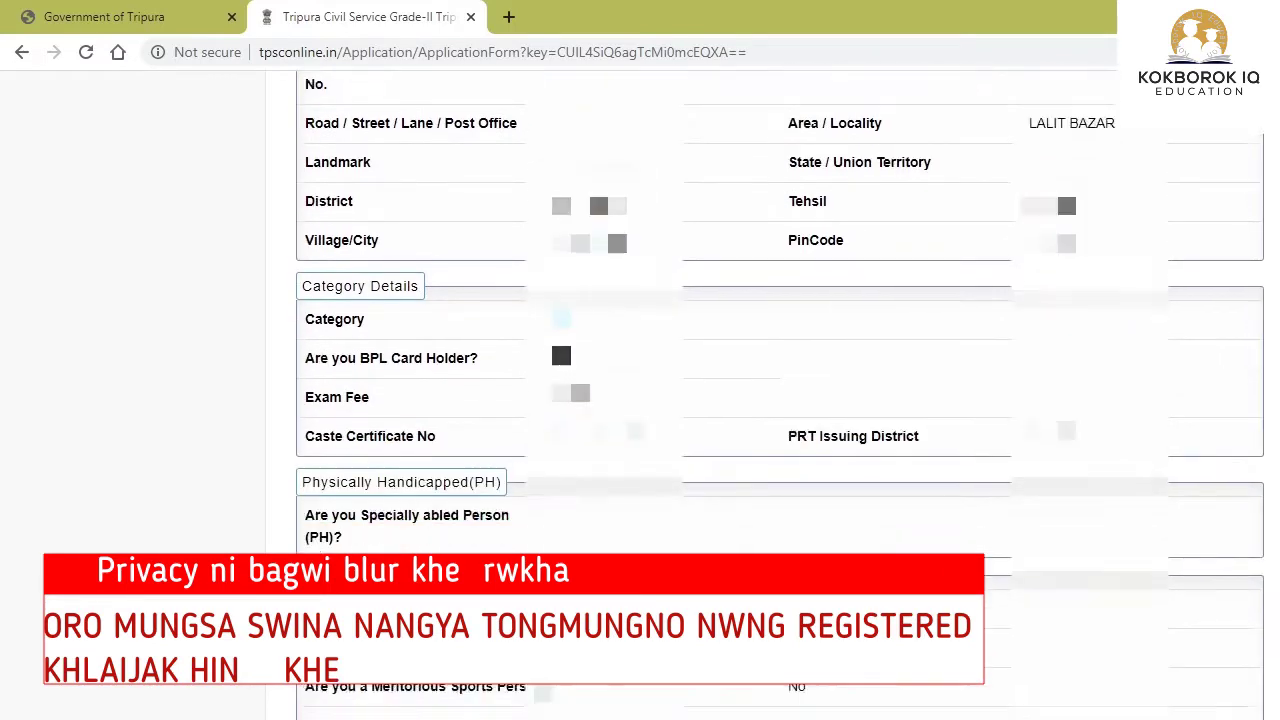
scroll(780, 400, "down", 4)
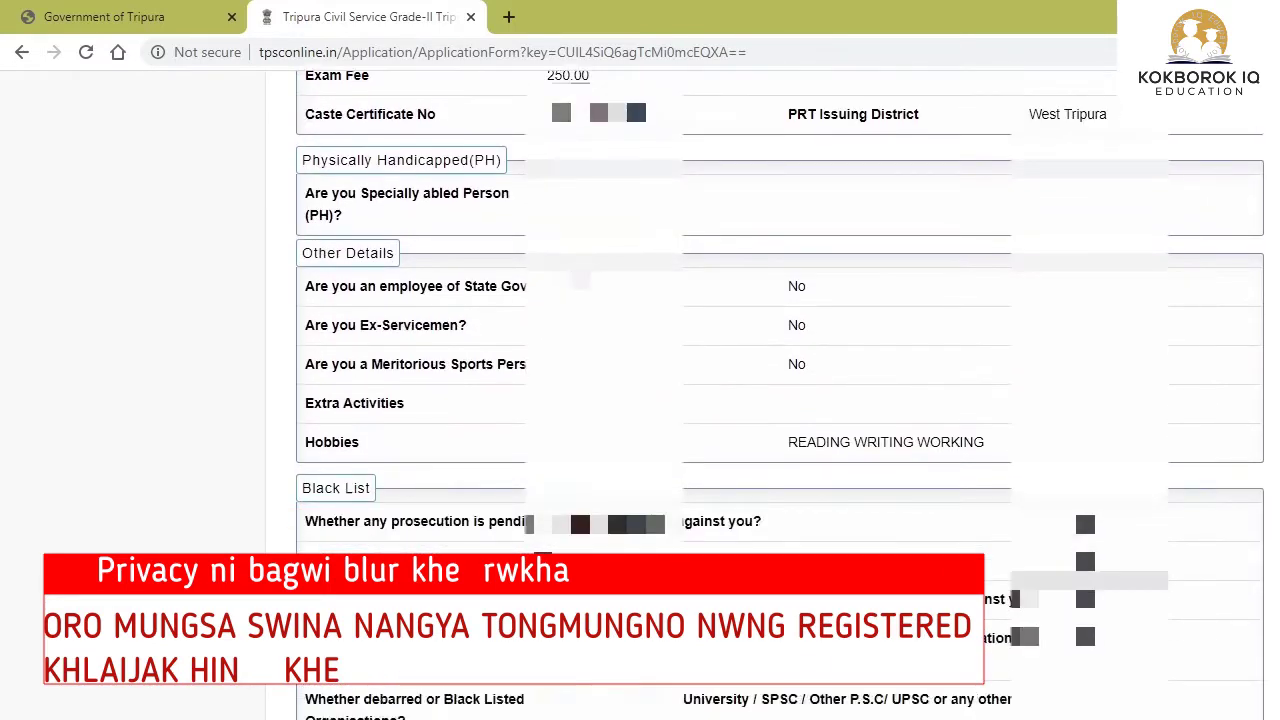
scroll(780, 400, "down", 2)
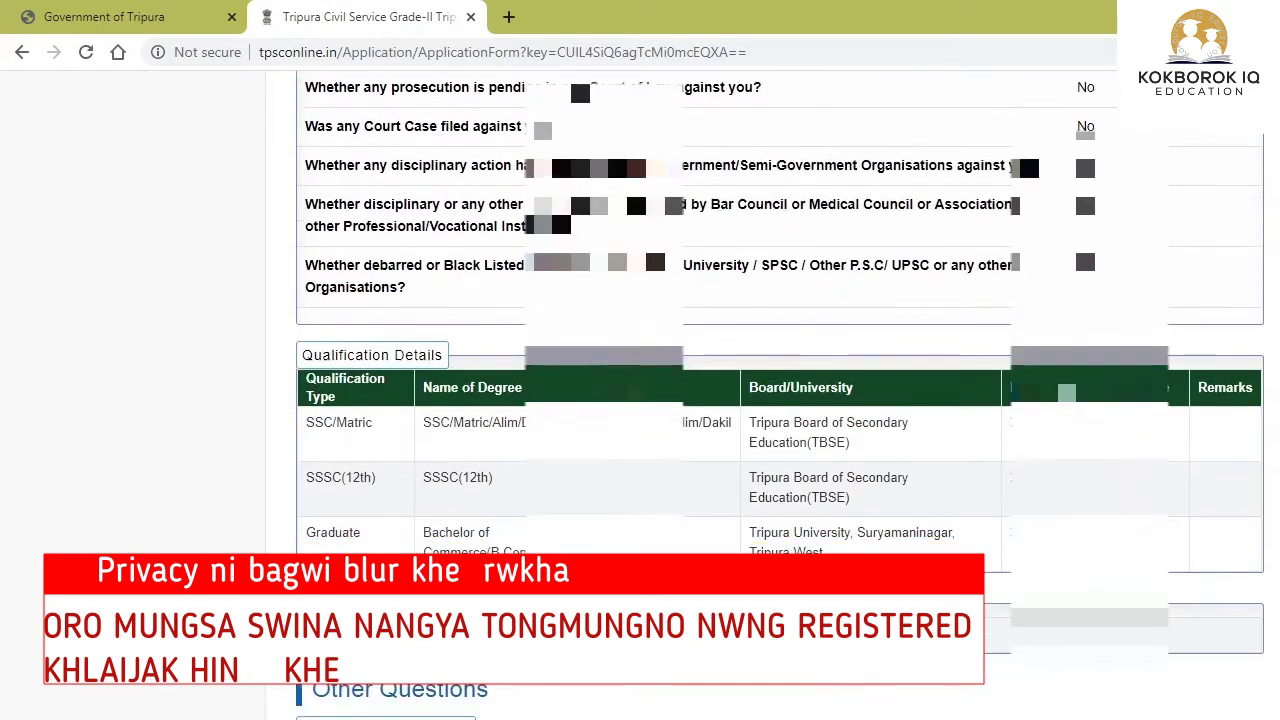
scroll(780, 400, "down", 2)
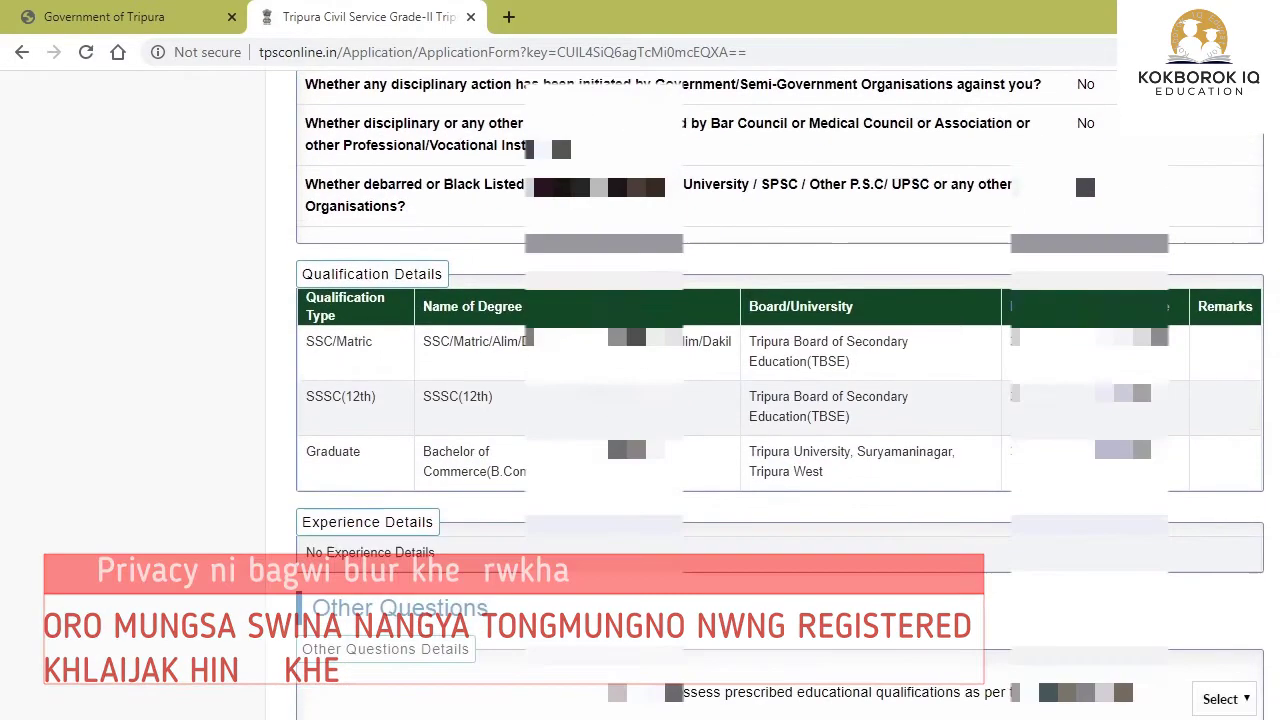
scroll(780, 400, "down", 2)
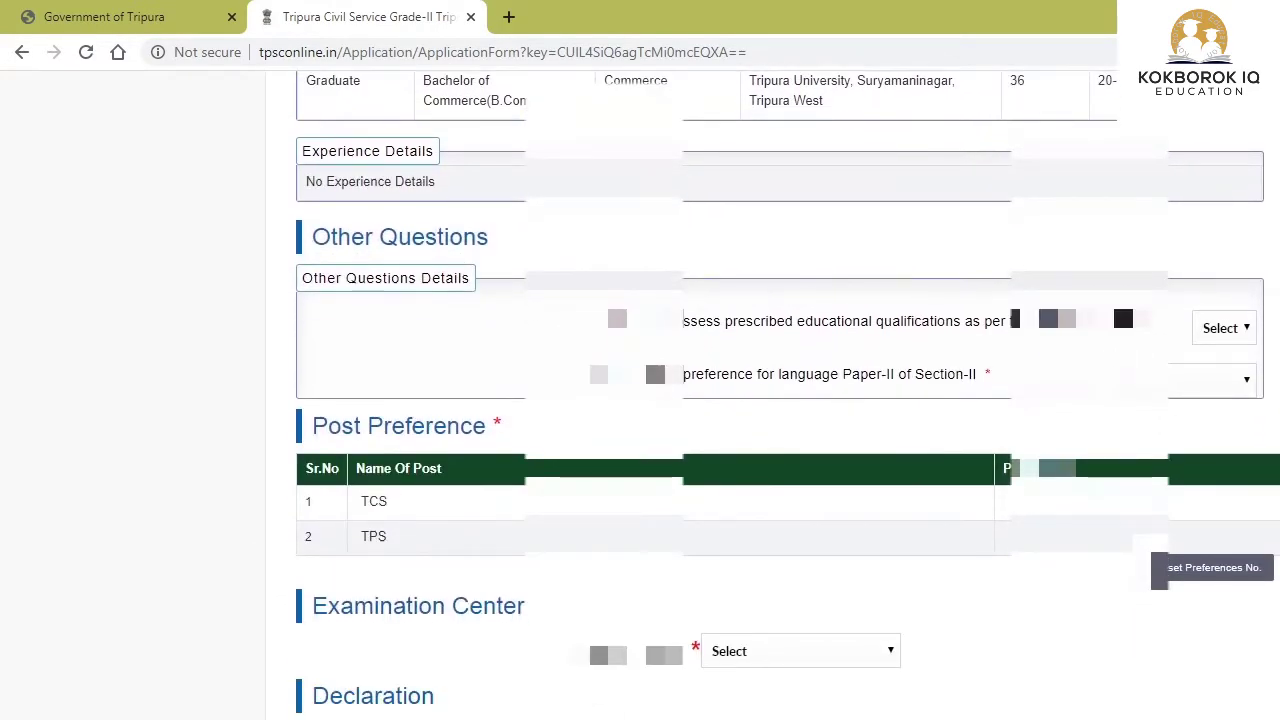
scroll(780, 400, "down", 1)
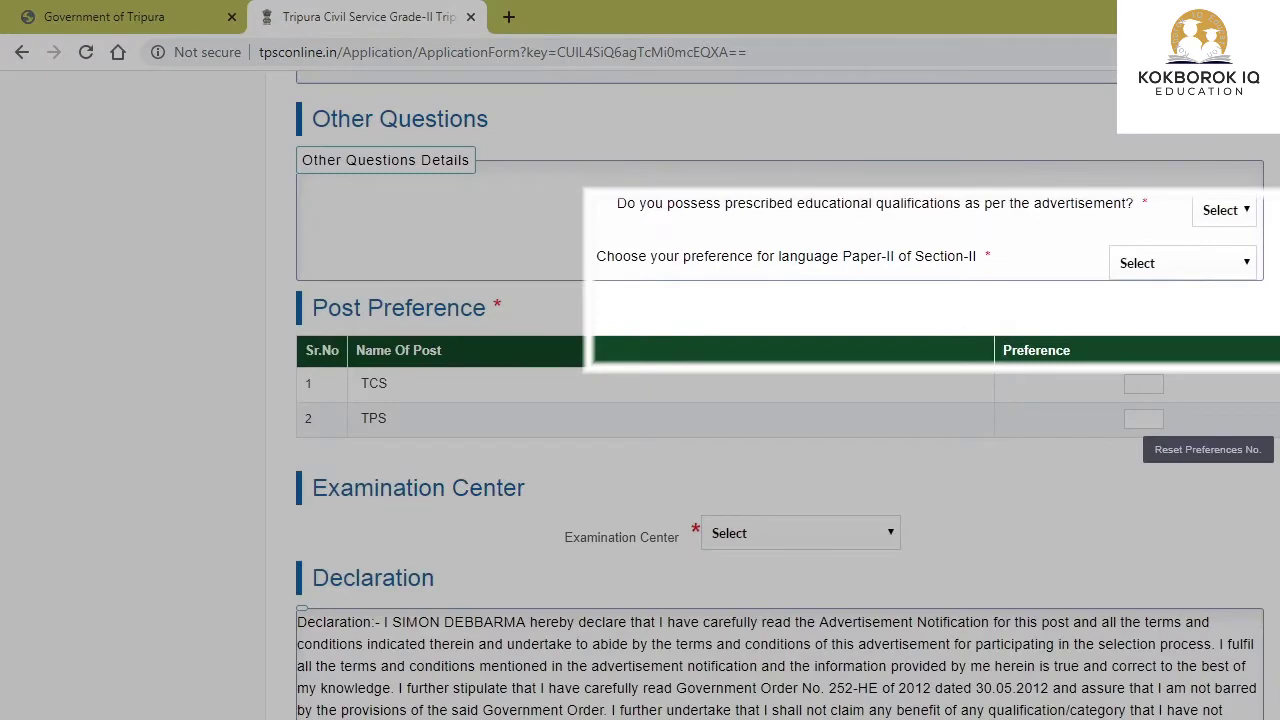
scroll(780, 400, "up", 2)
scroll(780, 400, "down", 1)
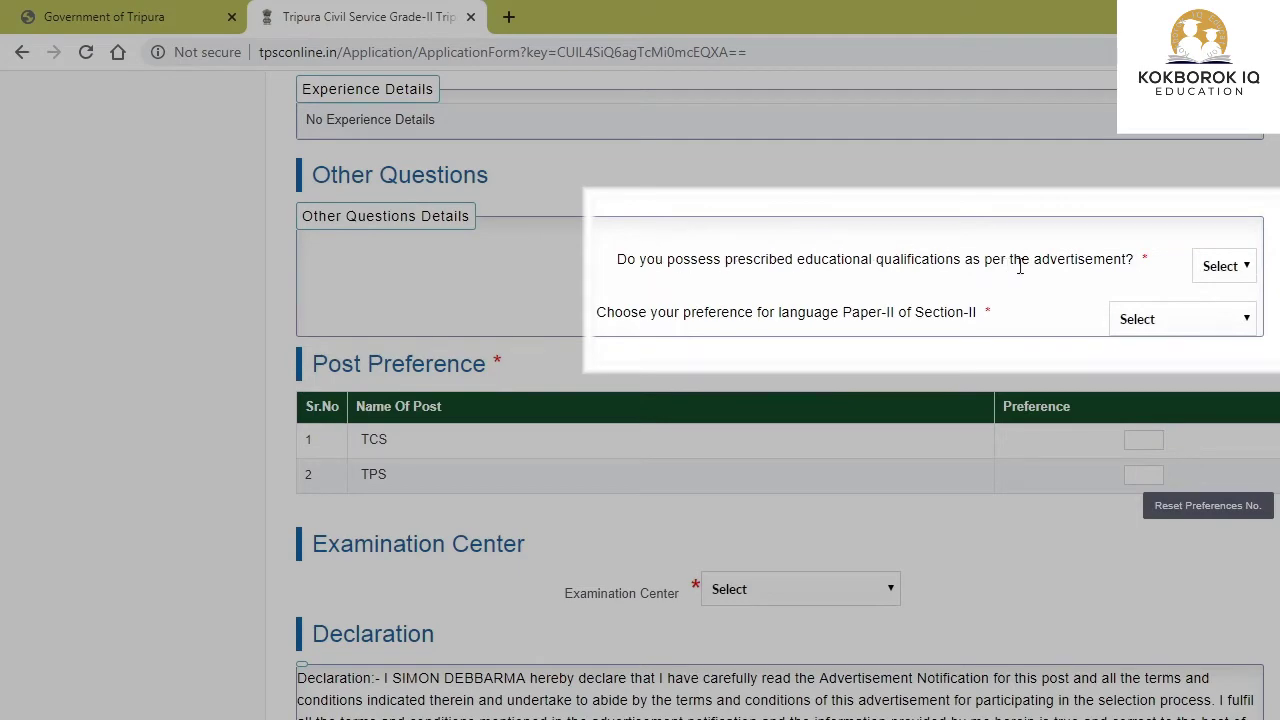
Answer Yes to the qualifications question and choose Kok-Barak as the language Paper-II
left_click(1203, 272)
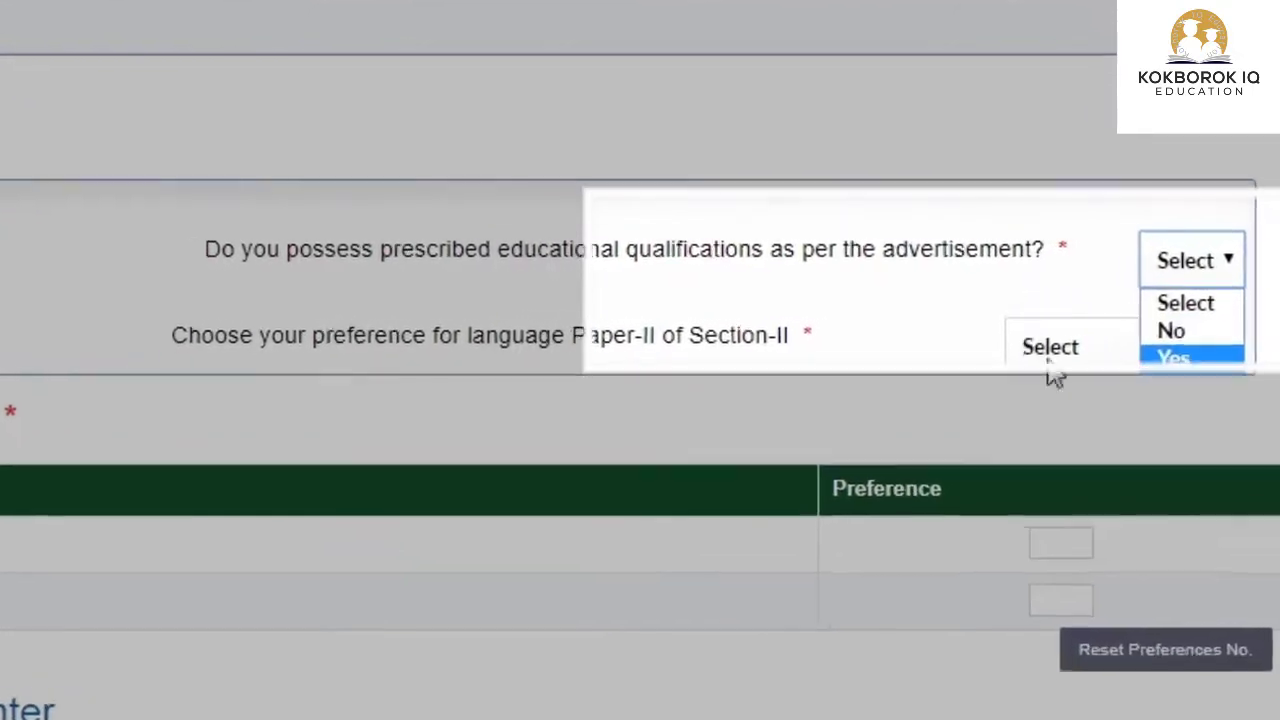
left_click(1198, 338)
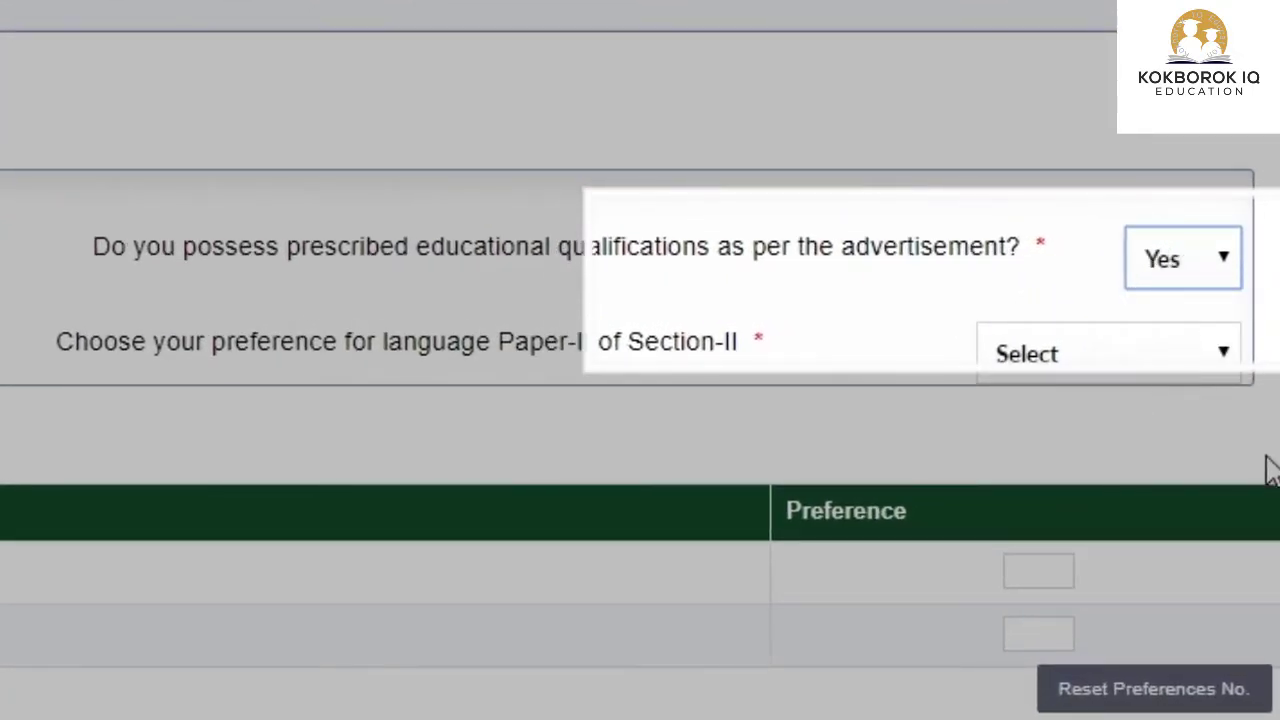
left_click(1178, 368)
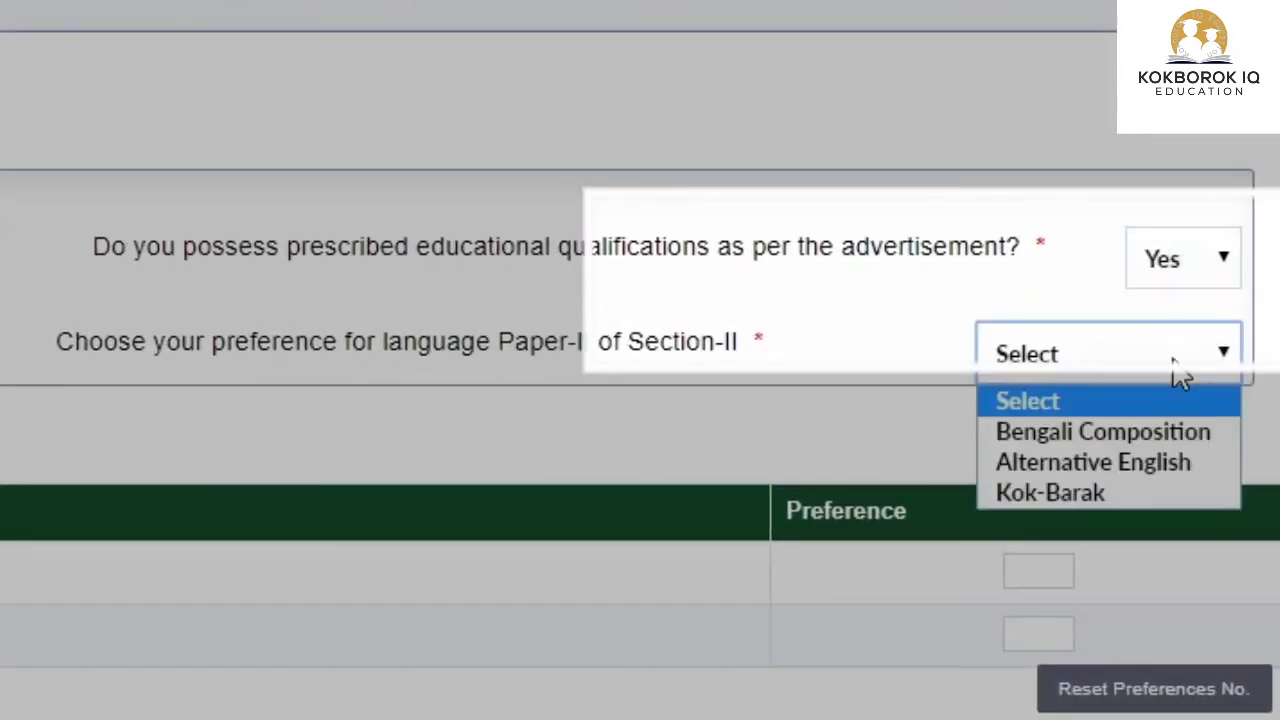
left_click(1067, 495)
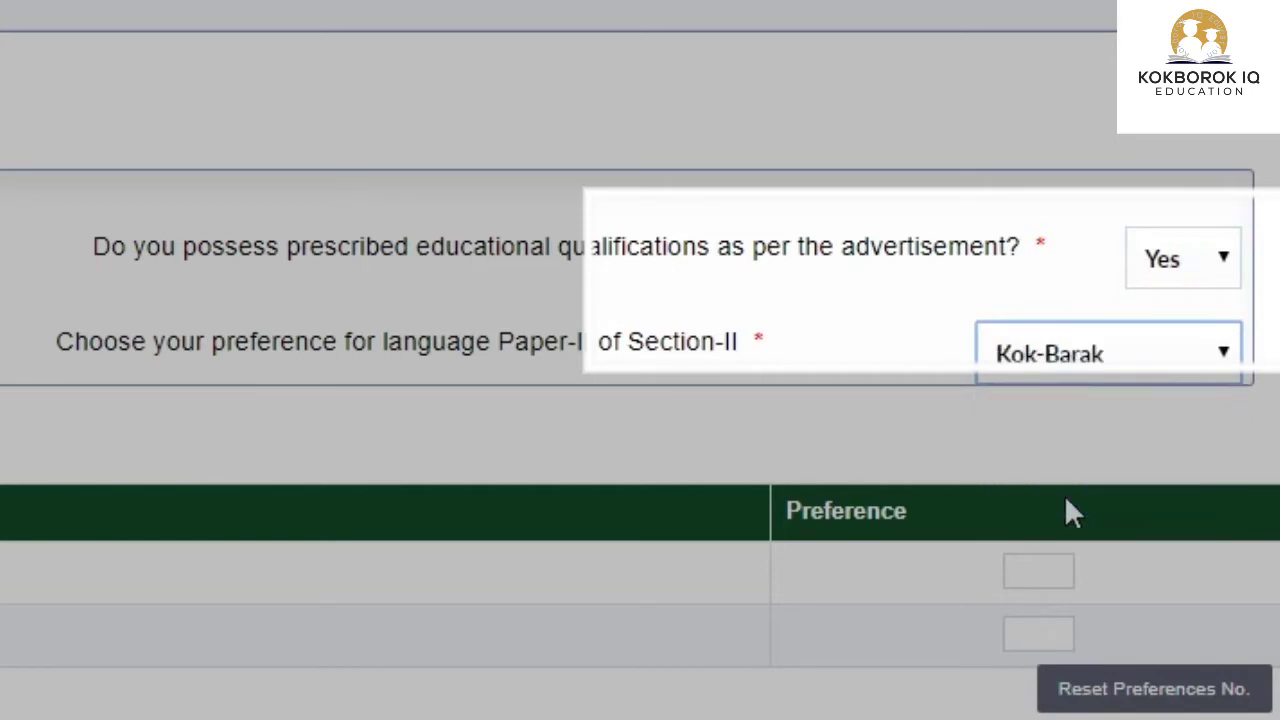
left_click(1107, 348)
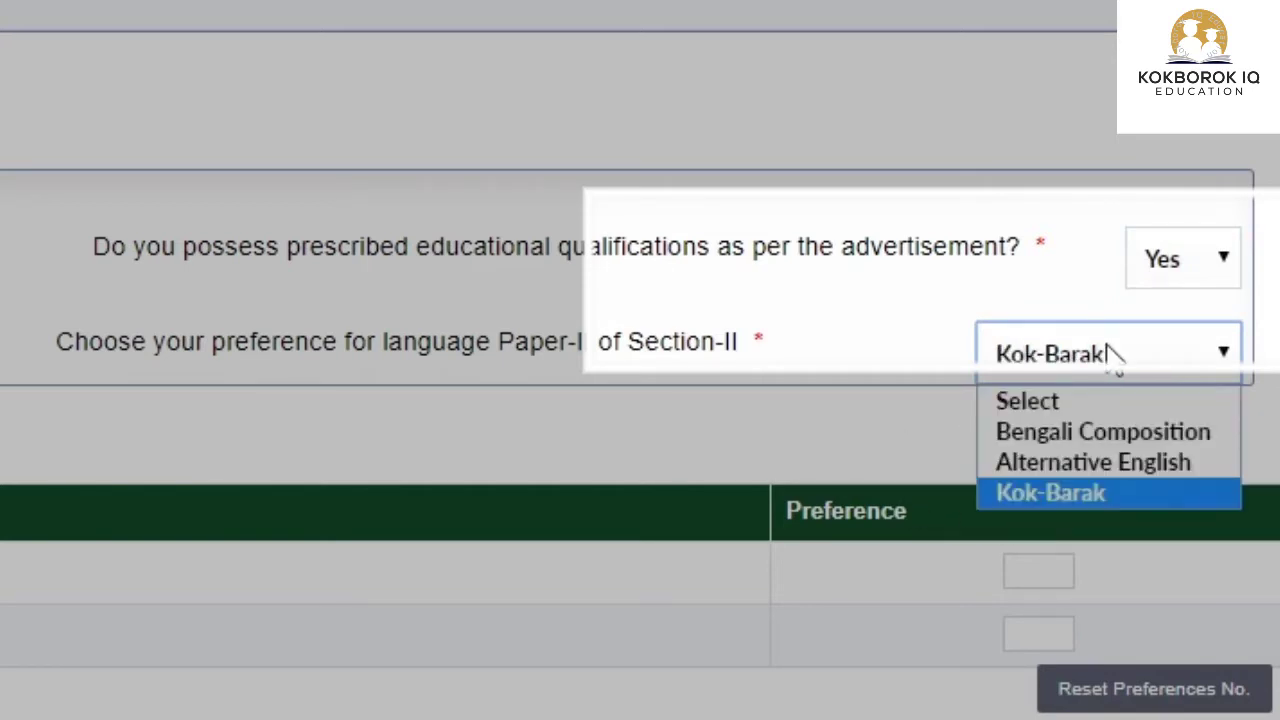
left_click(1070, 511)
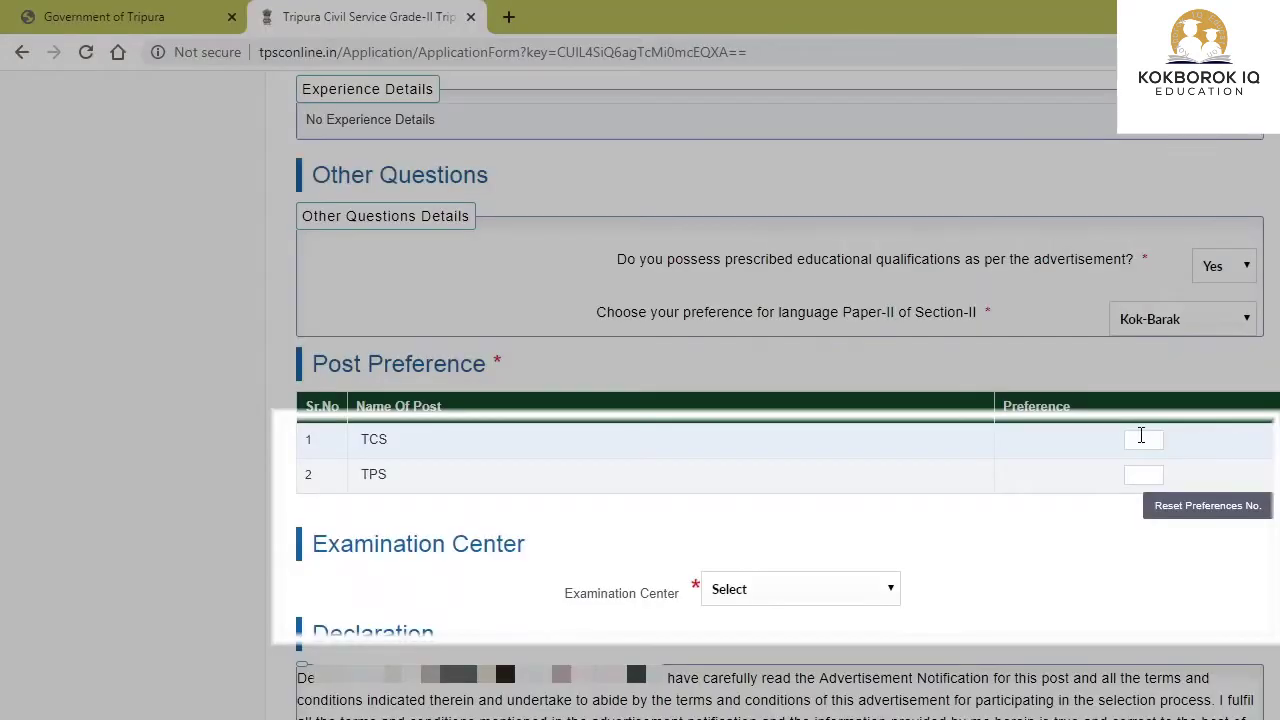
Give TCS post preference 1 and pick Agartala as the examination centre
left_click(1141, 437)
type("1")
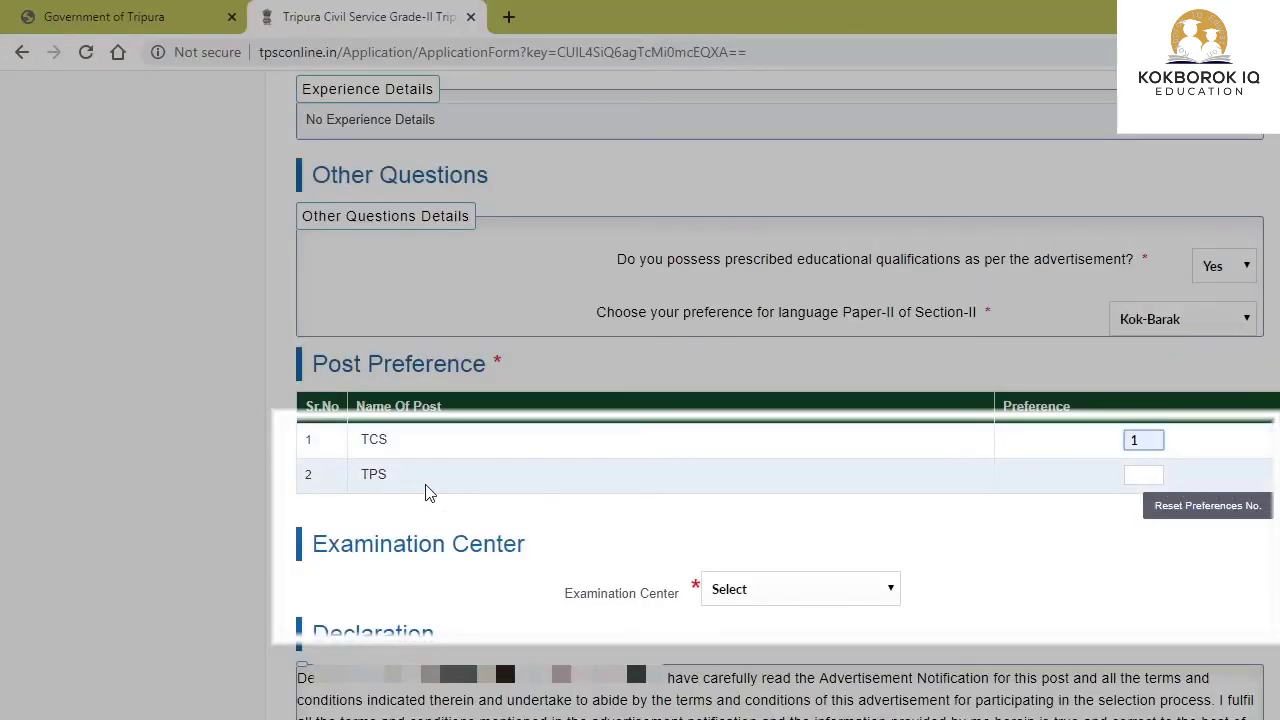
left_click(750, 592)
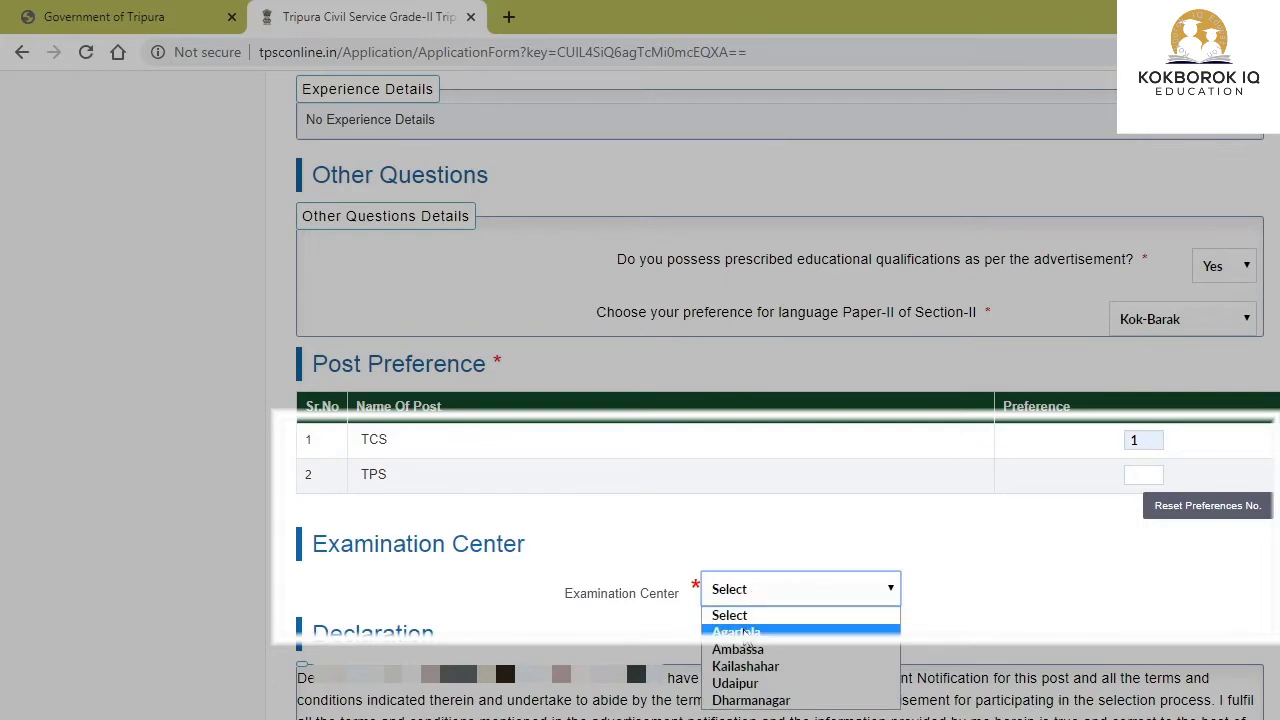
left_click(748, 633)
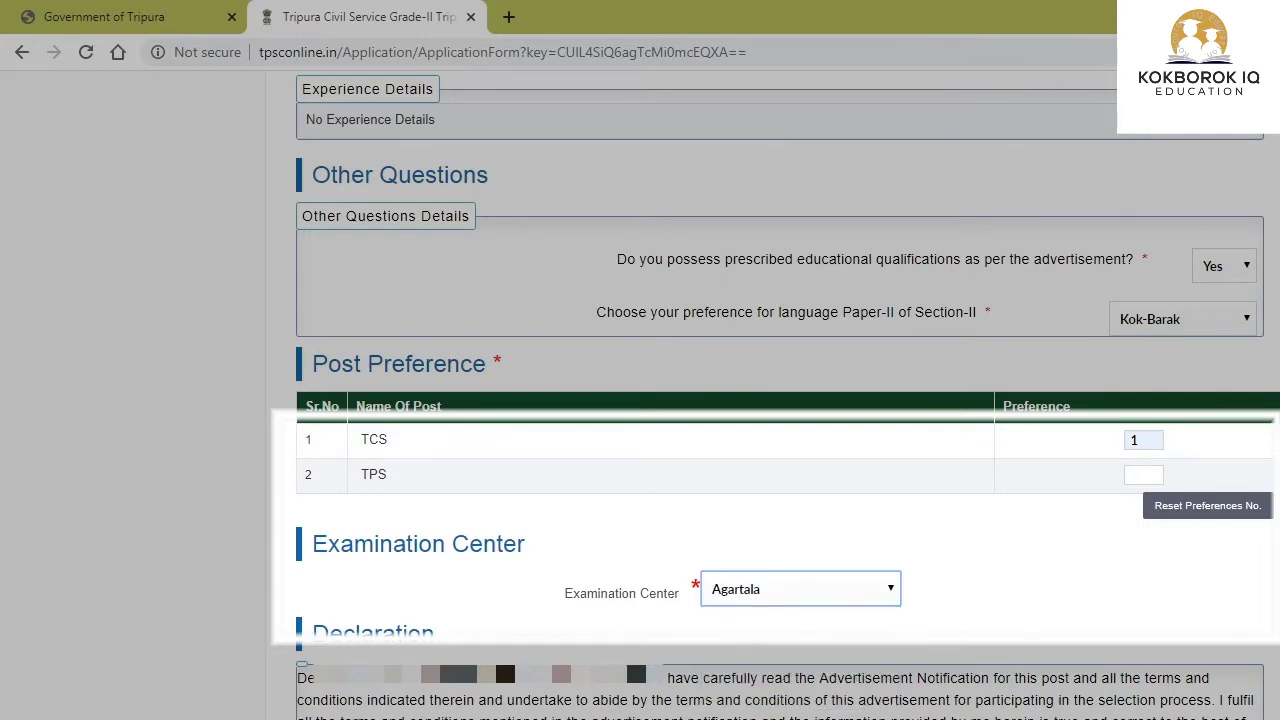
scroll(780, 400, "down", 2)
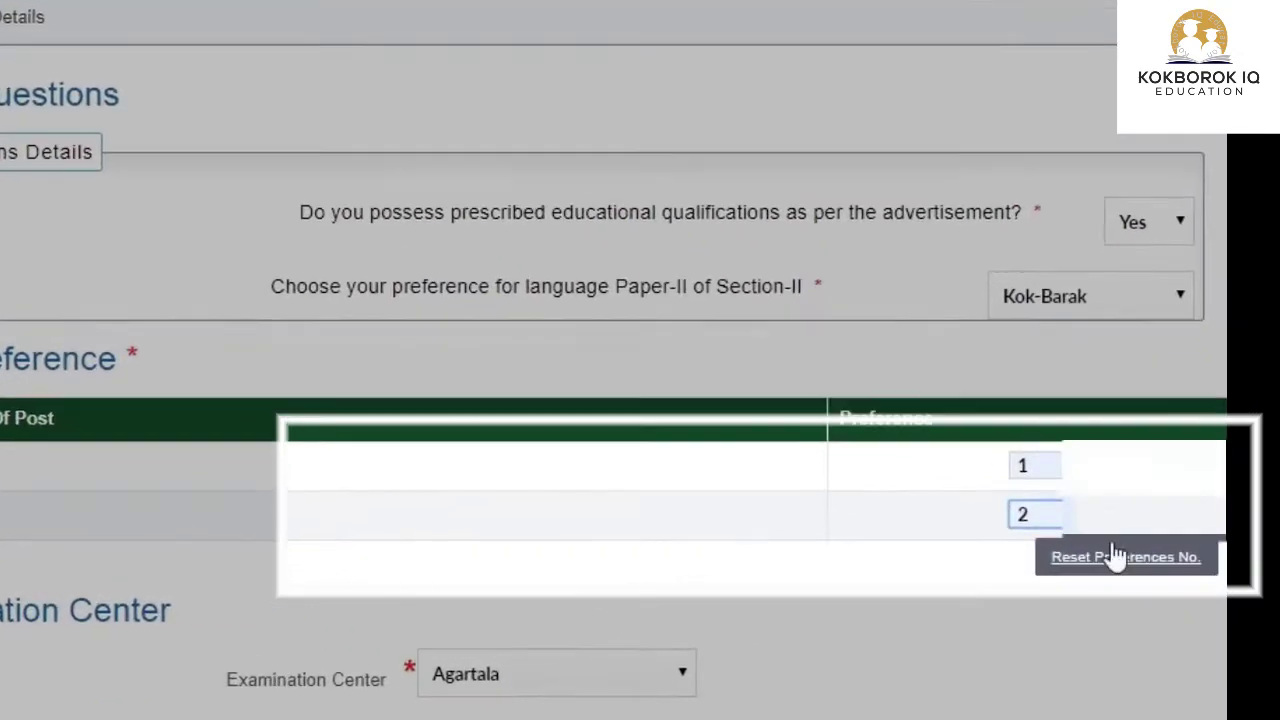
scroll(780, 400, "down", 5)
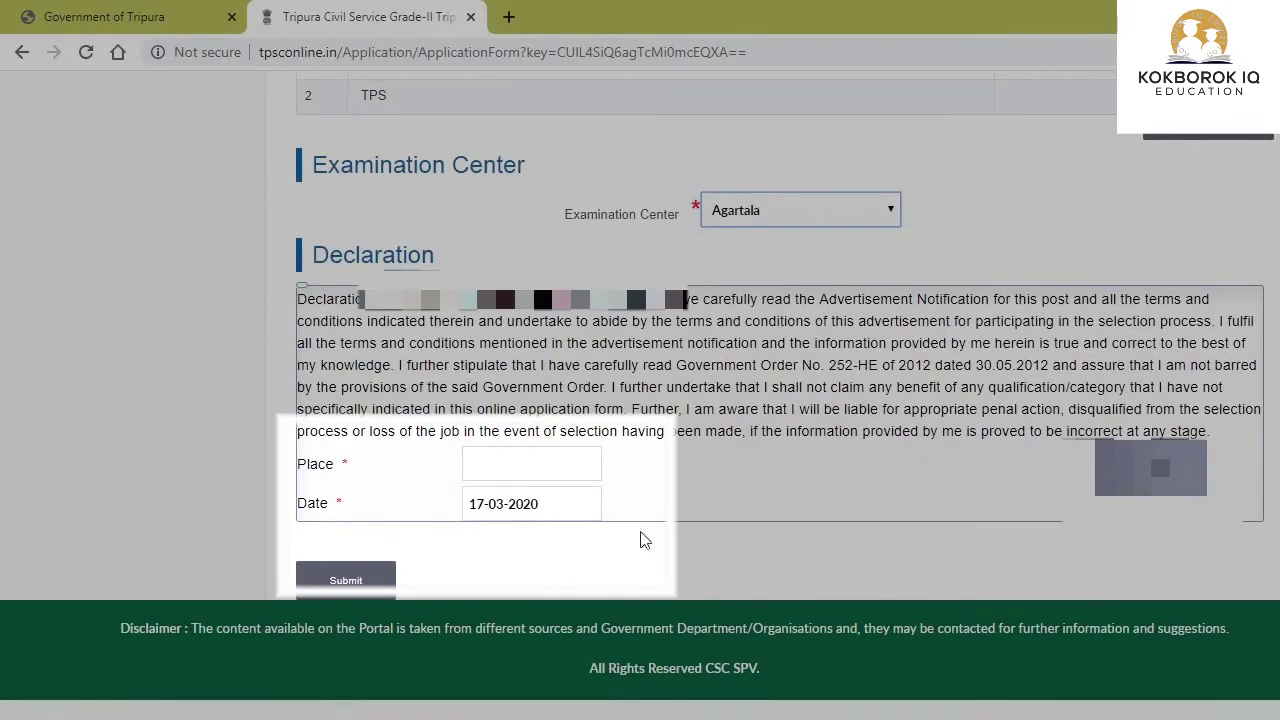
Set the declaration place to Agartala, then submit and confirm the final application
left_click(536, 464)
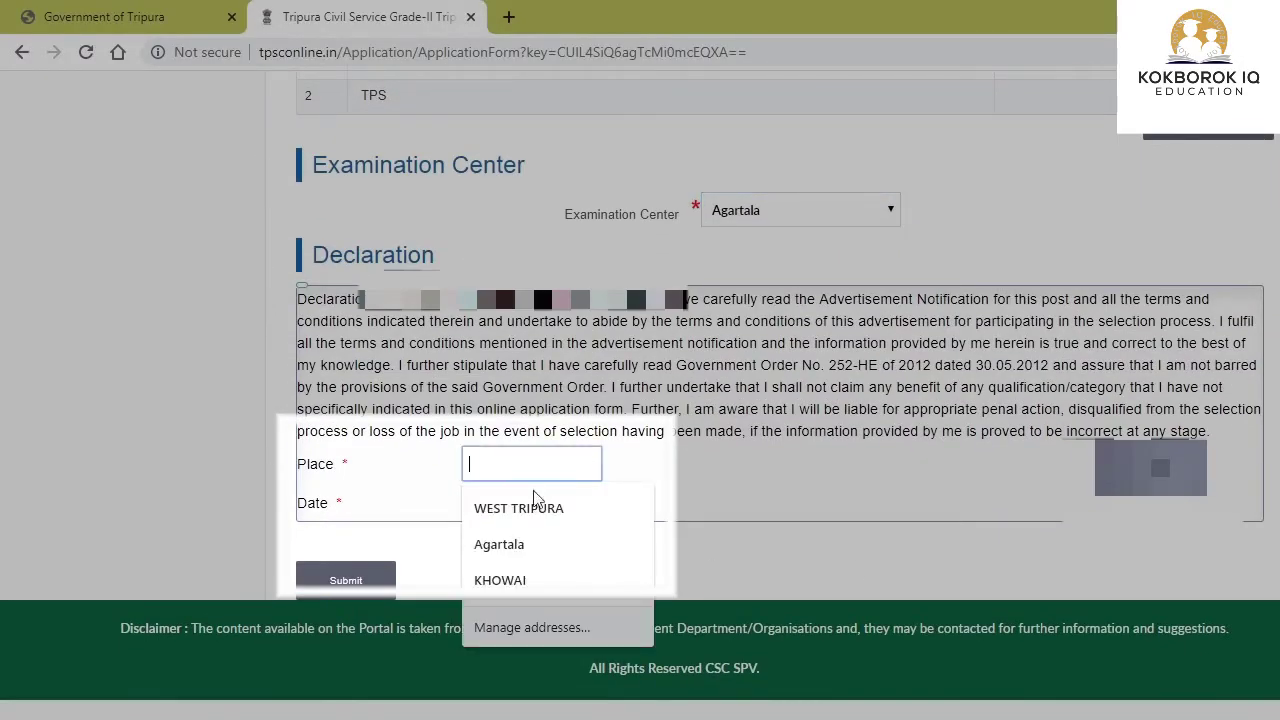
left_click(502, 558)
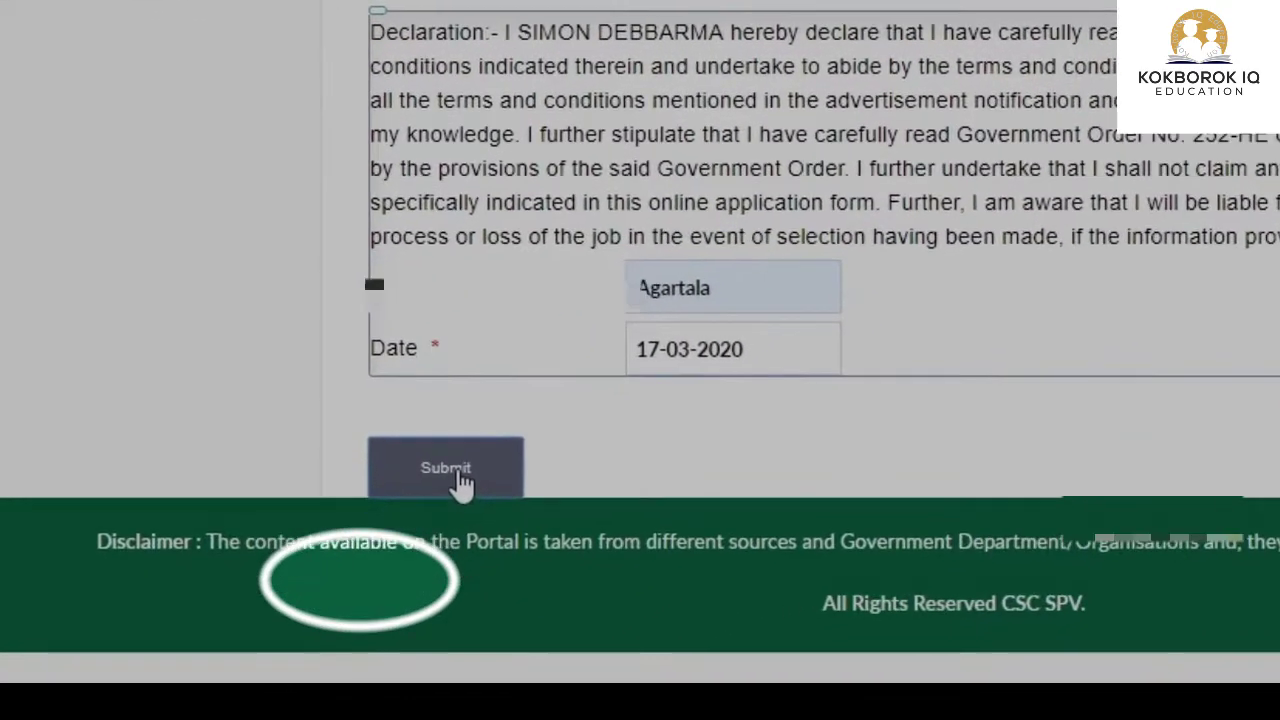
left_click(452, 472)
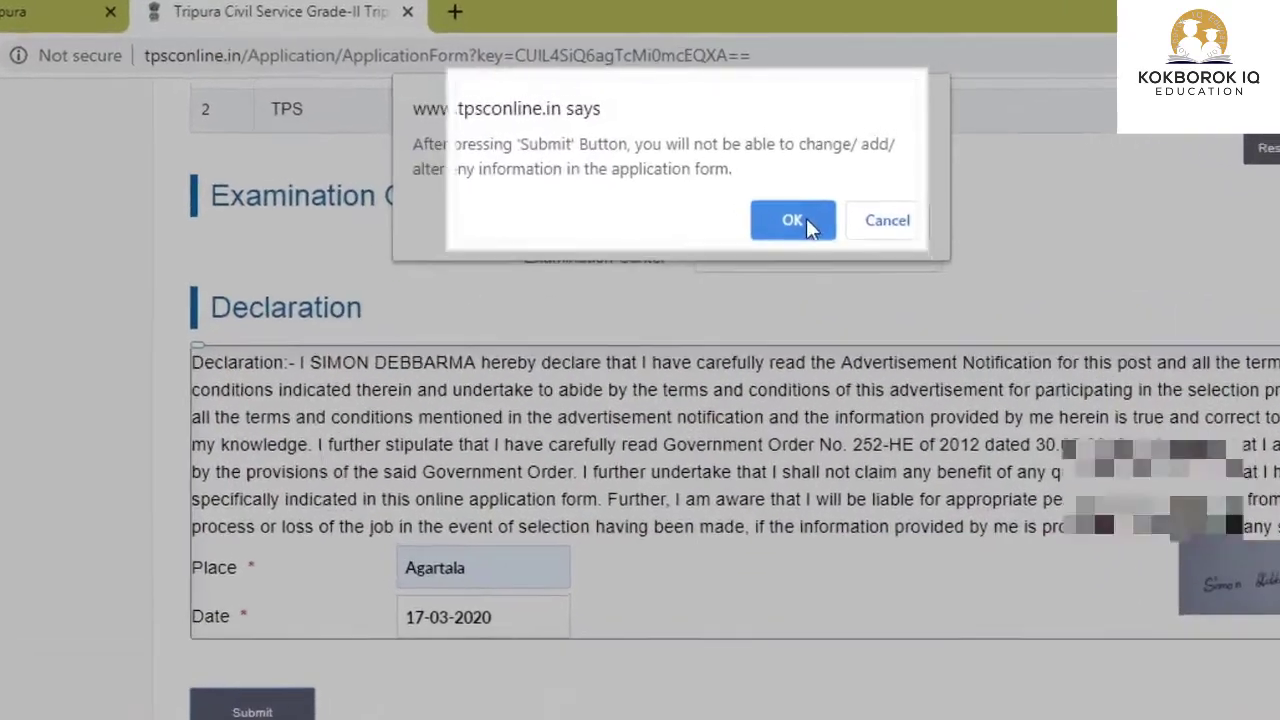
left_click(790, 189)
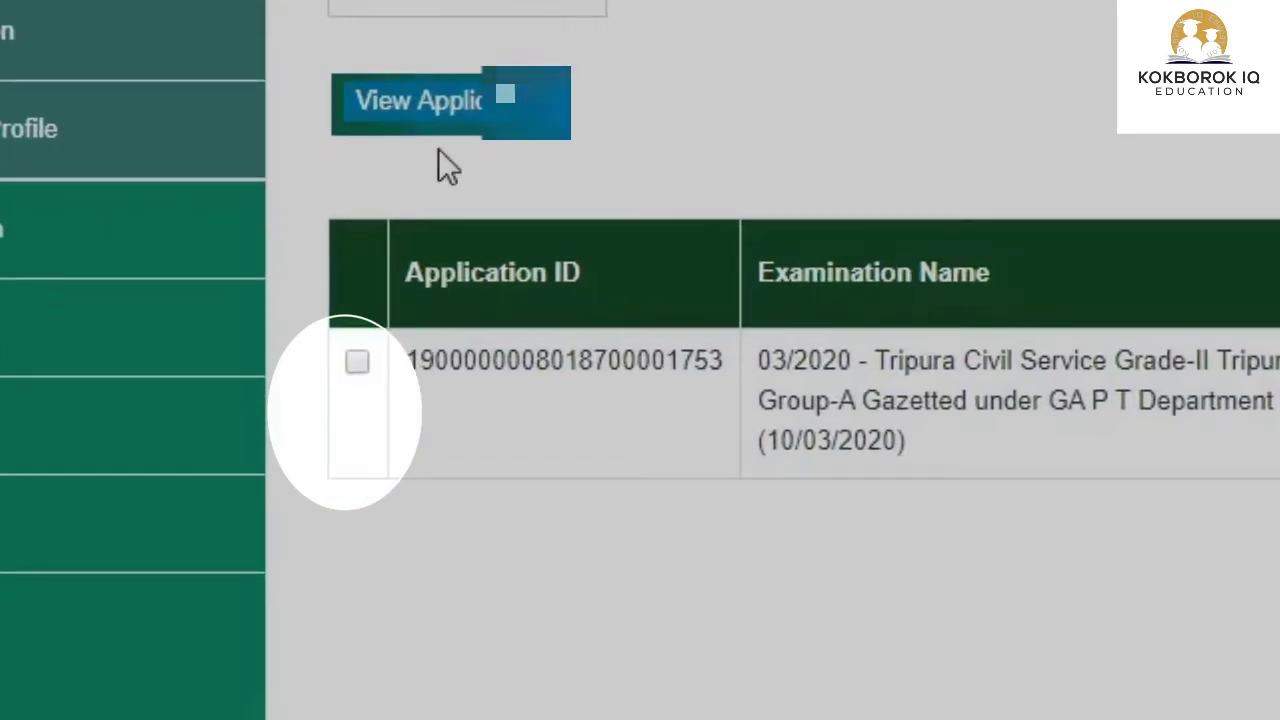
Select the Civil Service Grade-II application and pay its fee via Online Payment
left_click(362, 365)
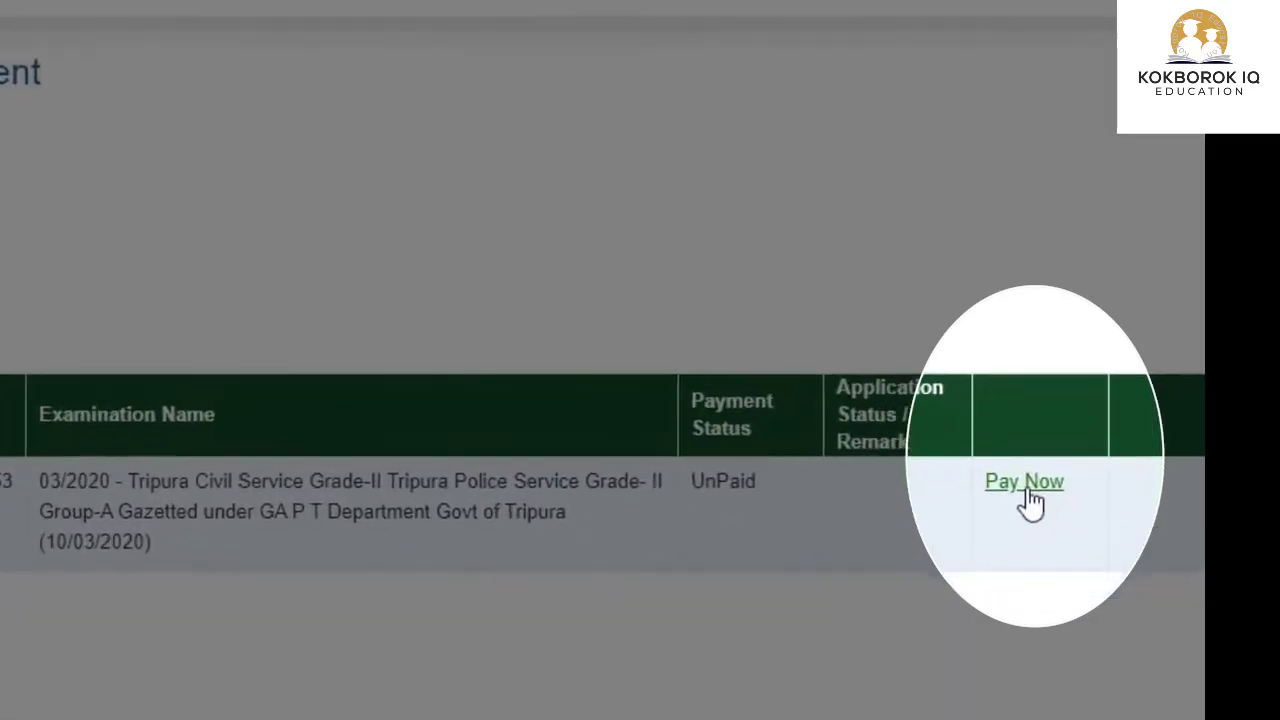
left_click(1027, 490)
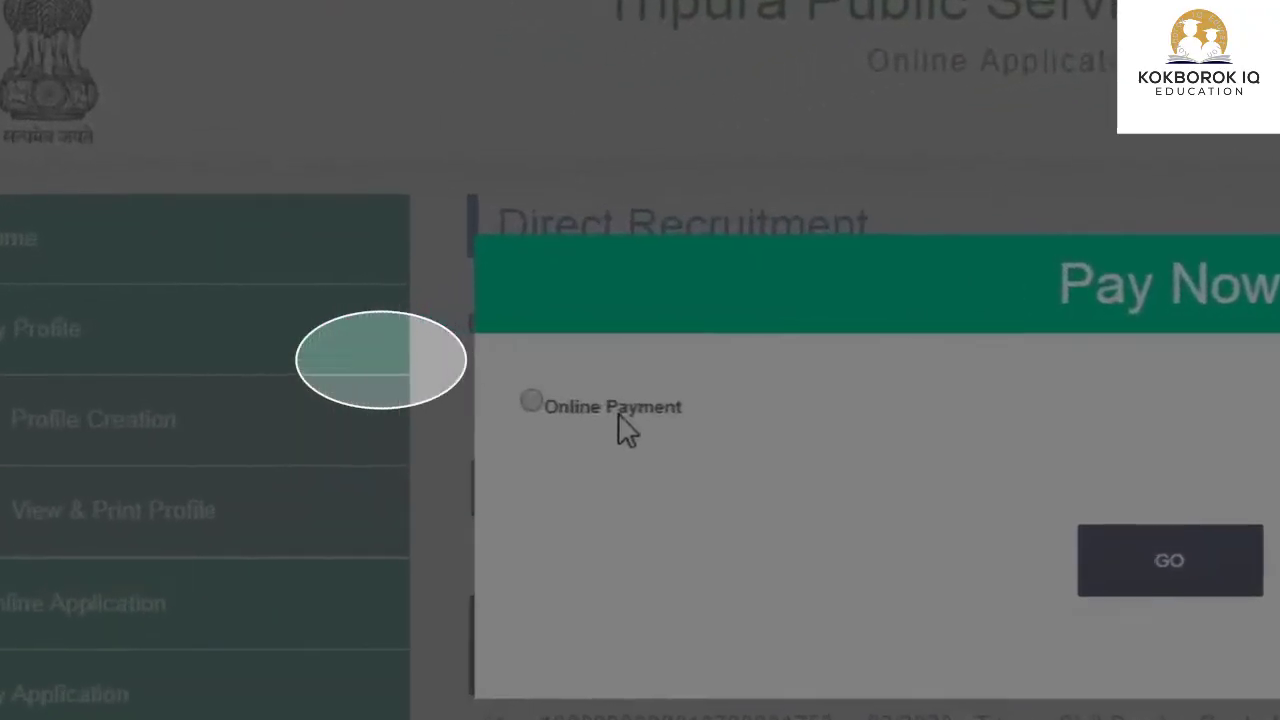
left_click(376, 370)
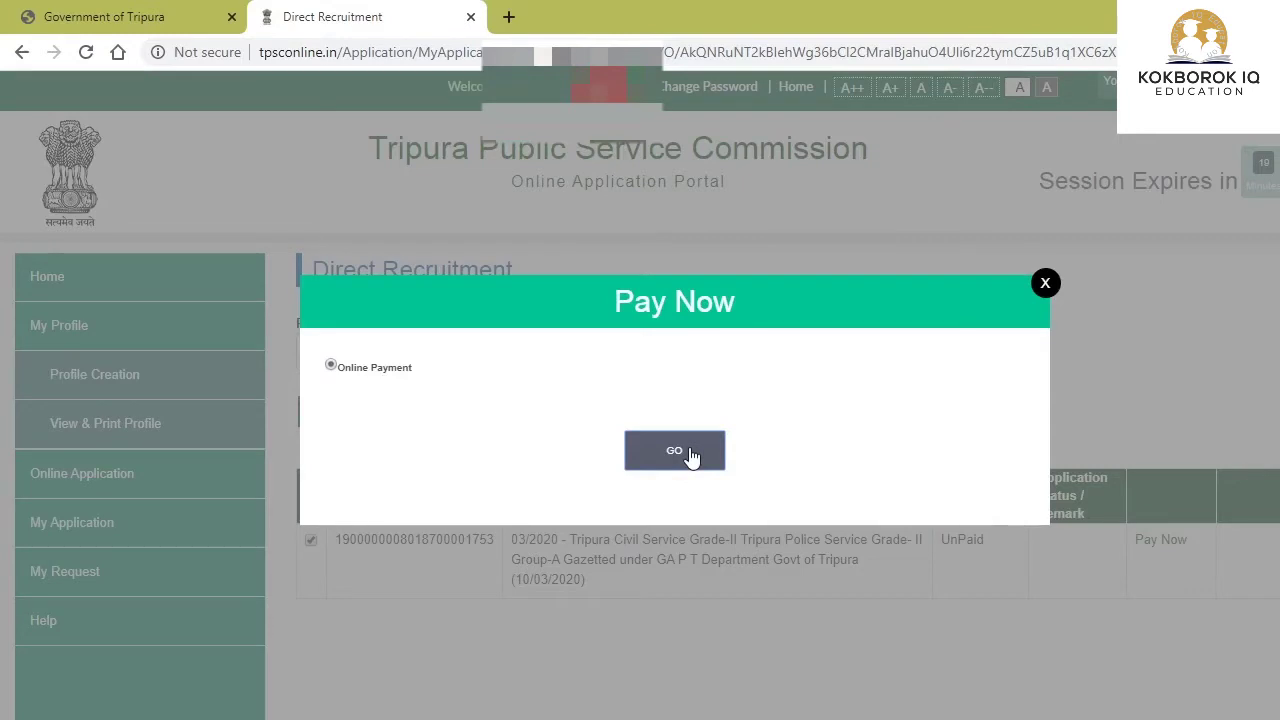
left_click(690, 454)
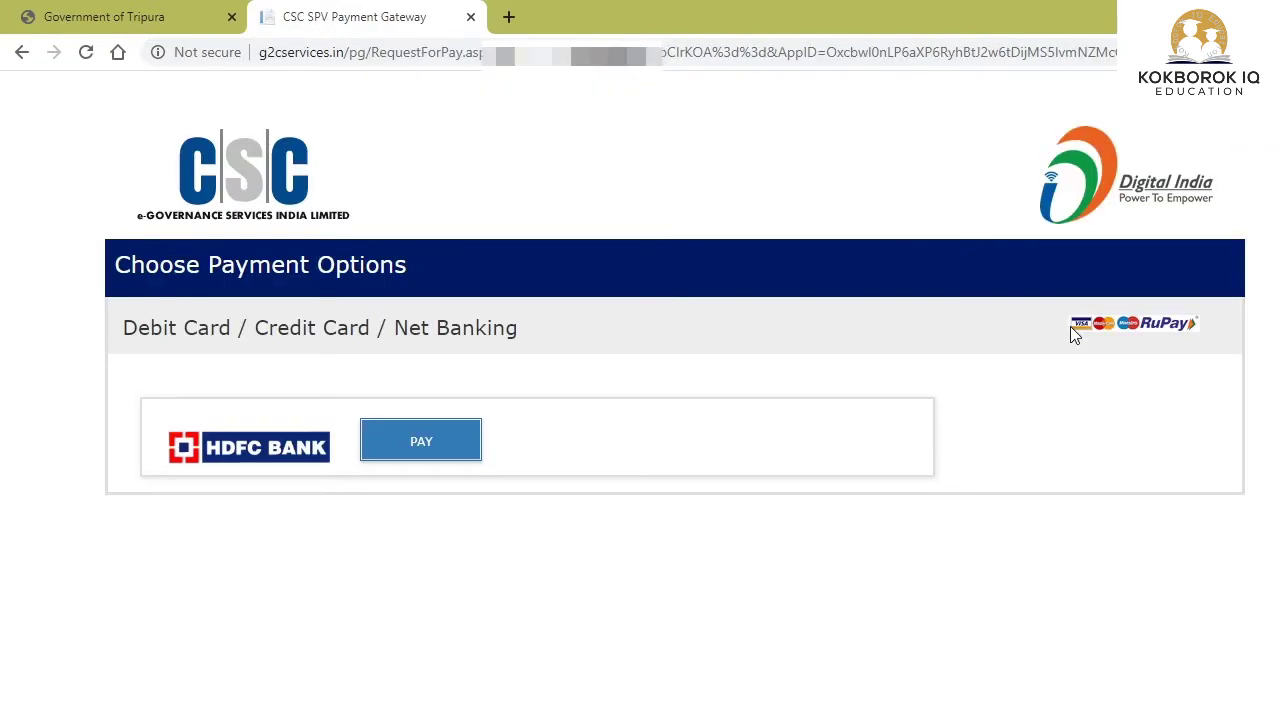
Pay the INR 273.60 fee through HDFC Bank by credit card, entering the OTP
left_click(422, 443)
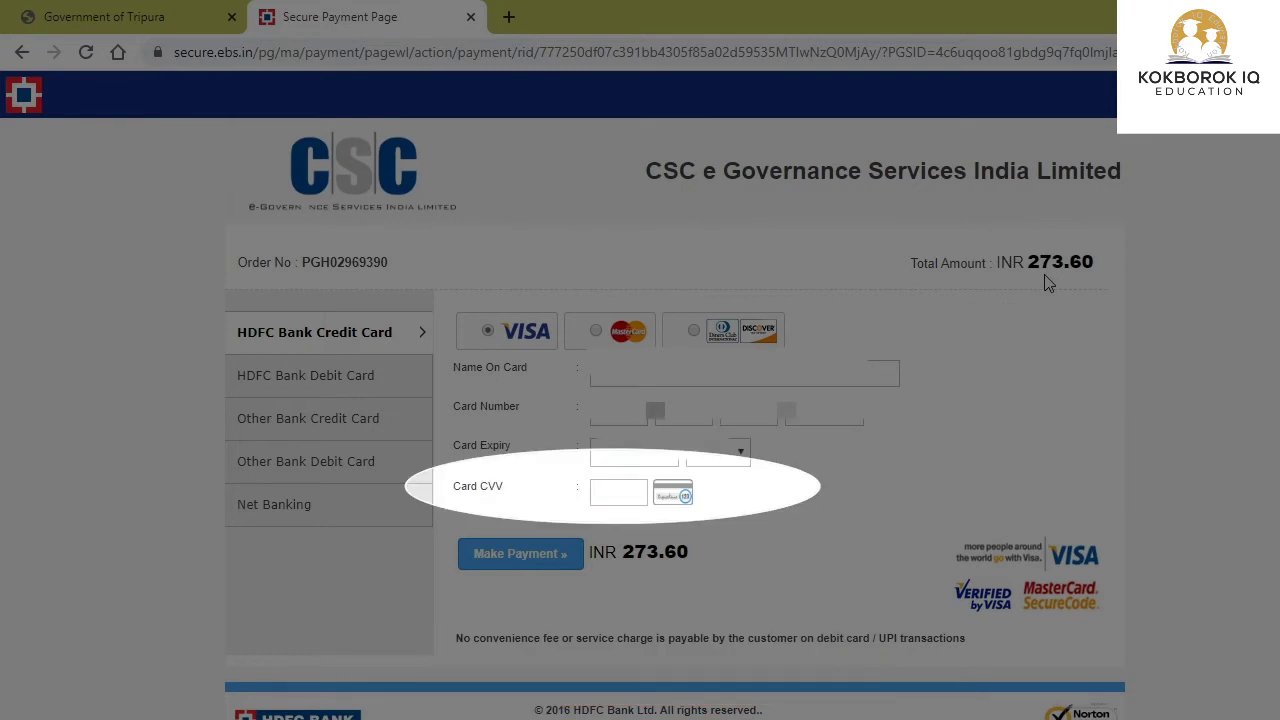
left_click(371, 418)
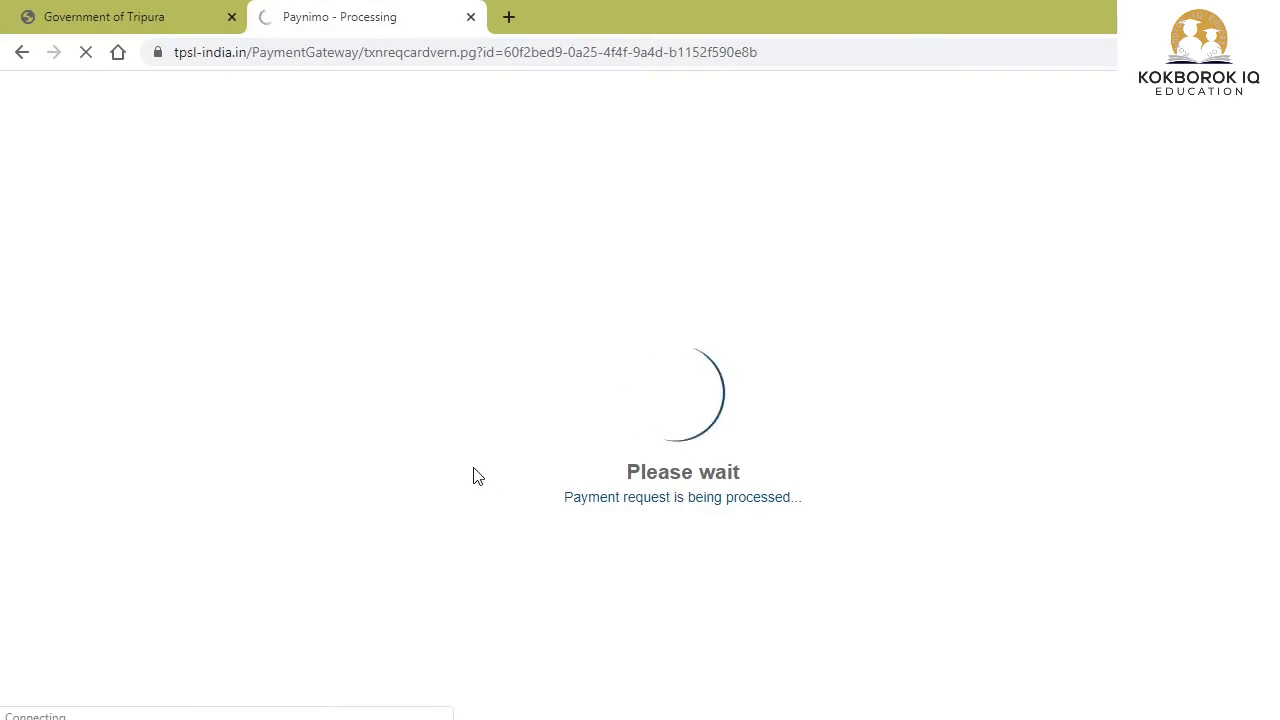
left_click(518, 403)
type("50")
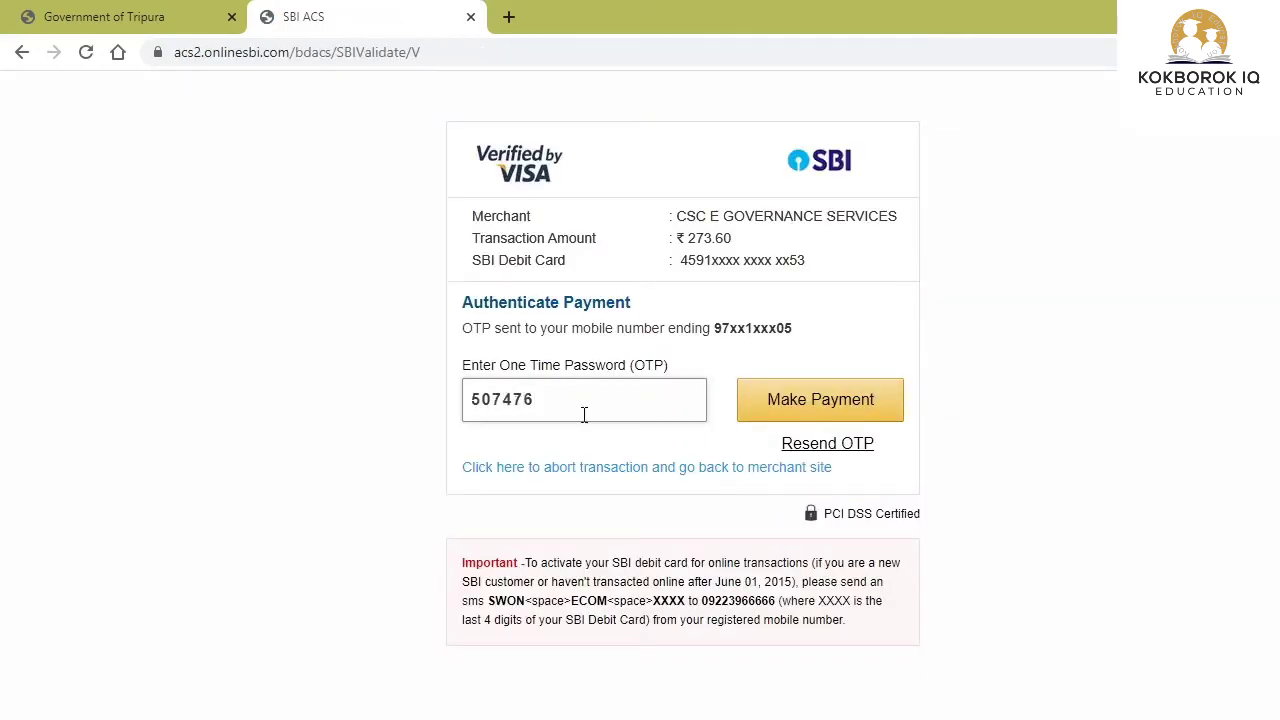
left_click(762, 400)
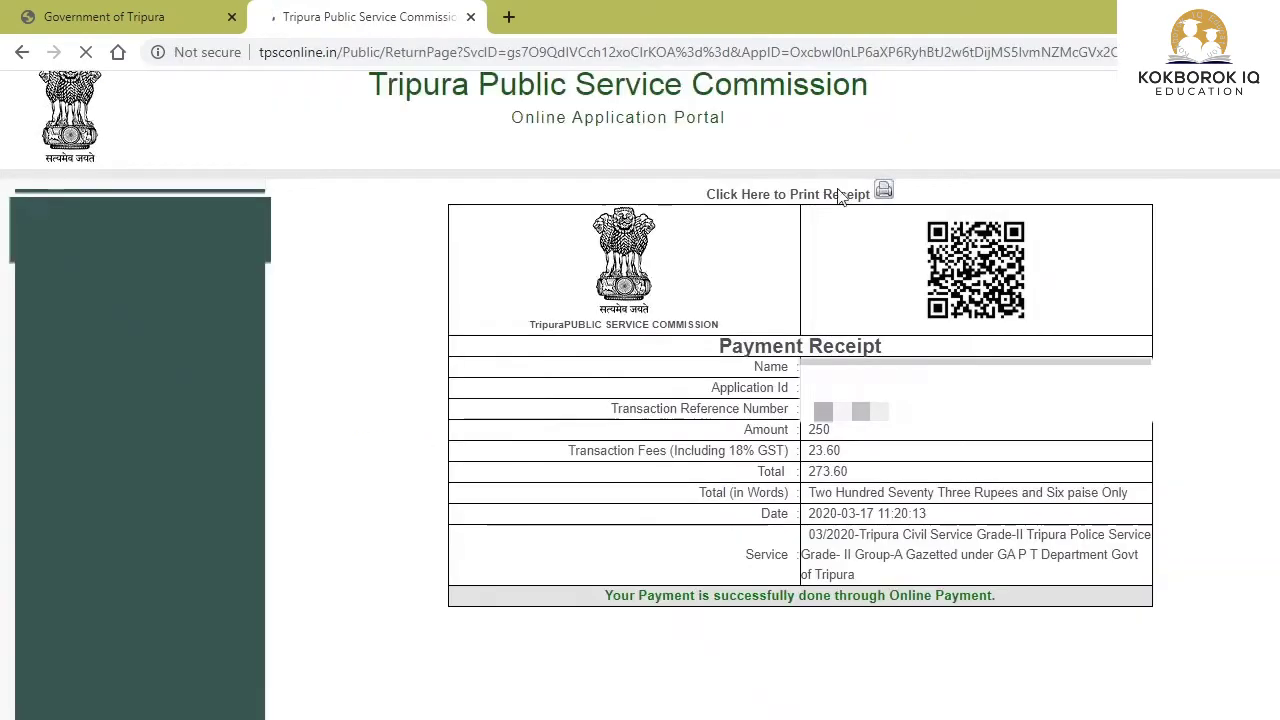
Print the payment receipt with Save as PDF as the destination and edit its file name
left_click(815, 190)
left_click(556, 316)
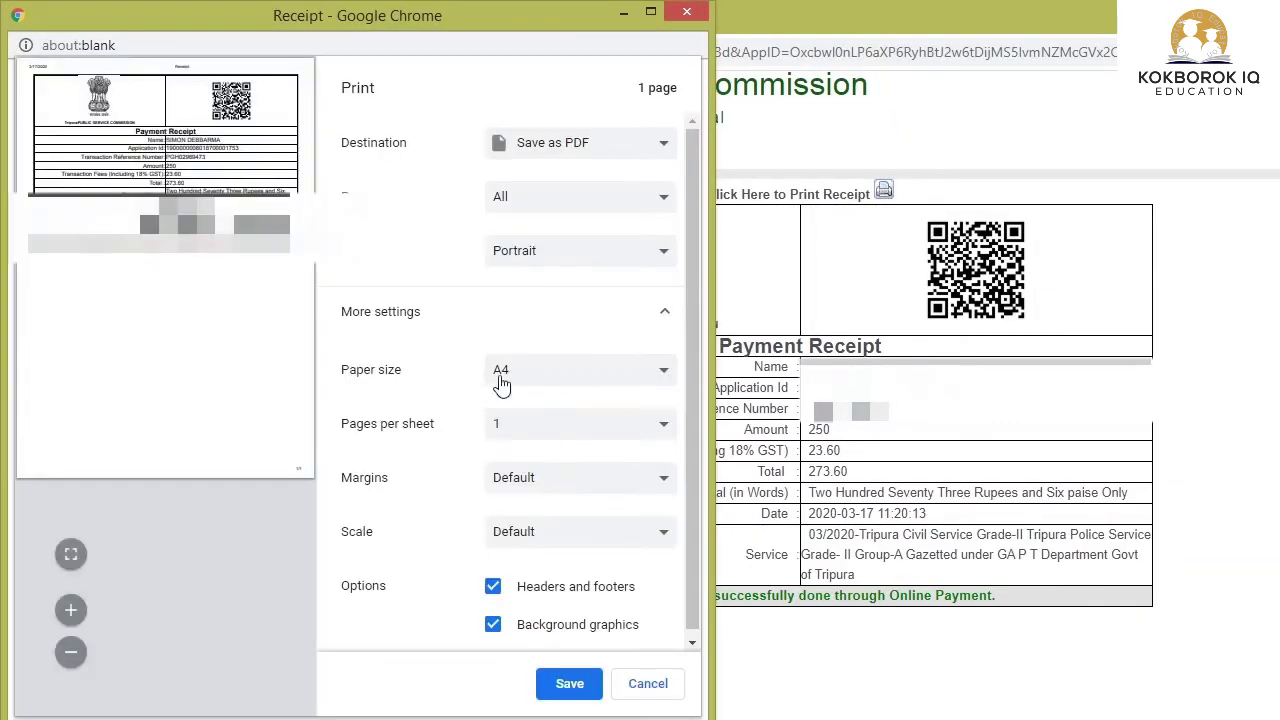
left_click(569, 683)
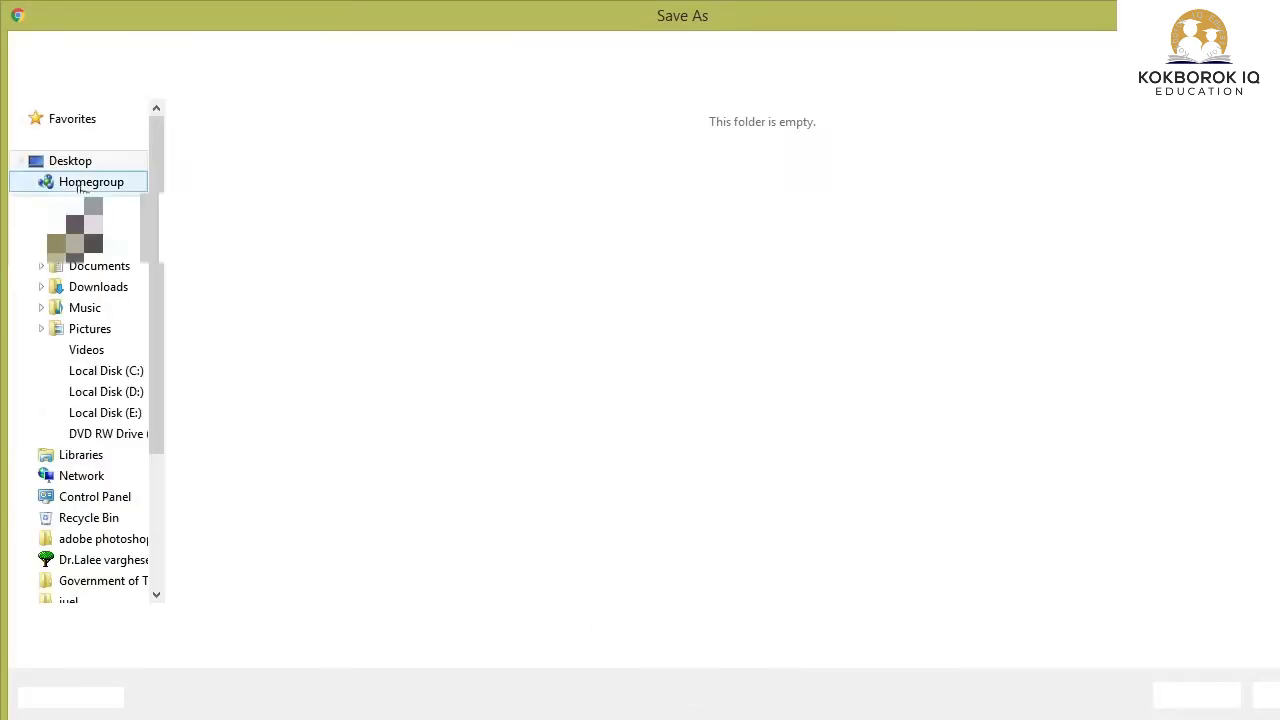
left_click(208, 624)
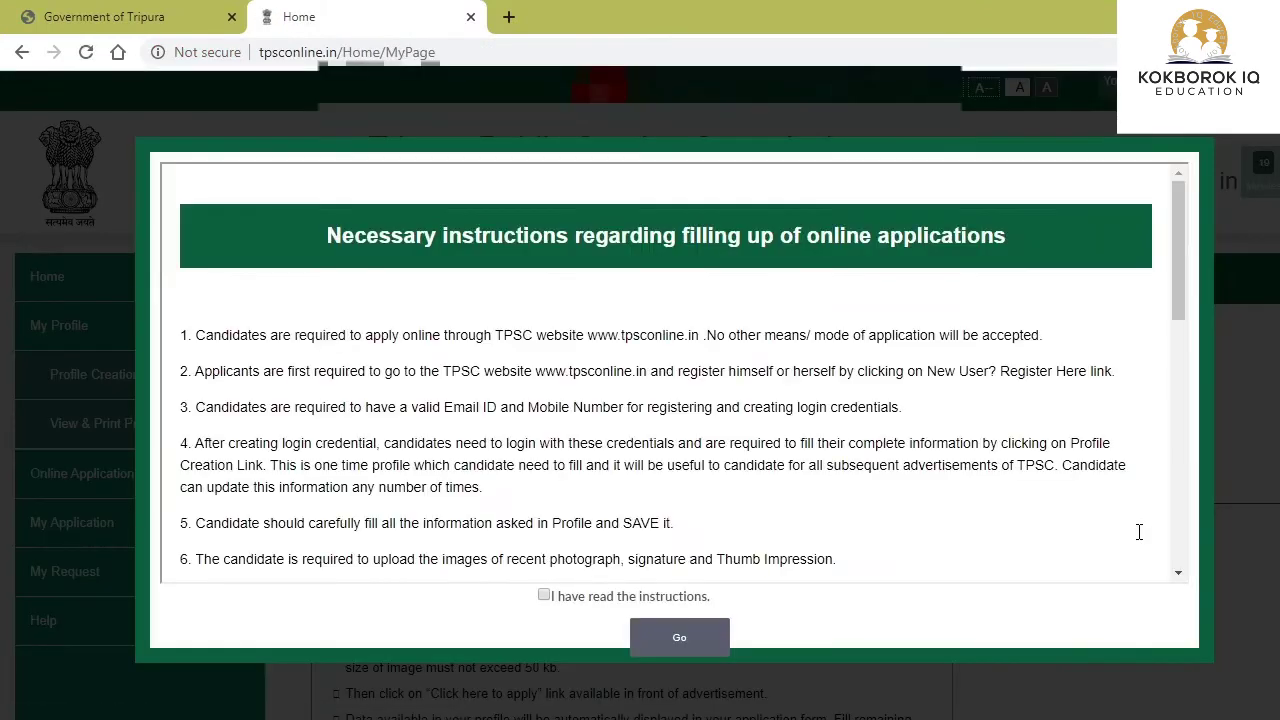
Acknowledge the instructions notice, then select the Grade-II application in My Application and view it
left_click(544, 598)
left_click(661, 640)
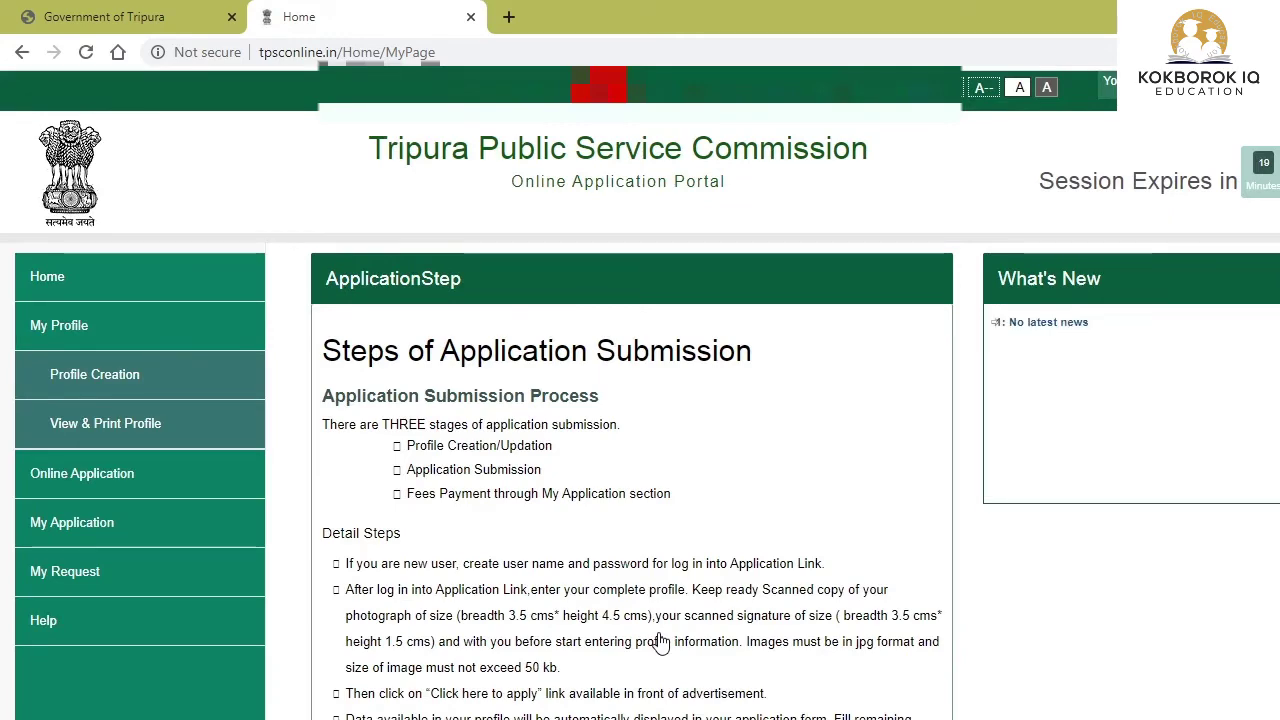
left_click(85, 527)
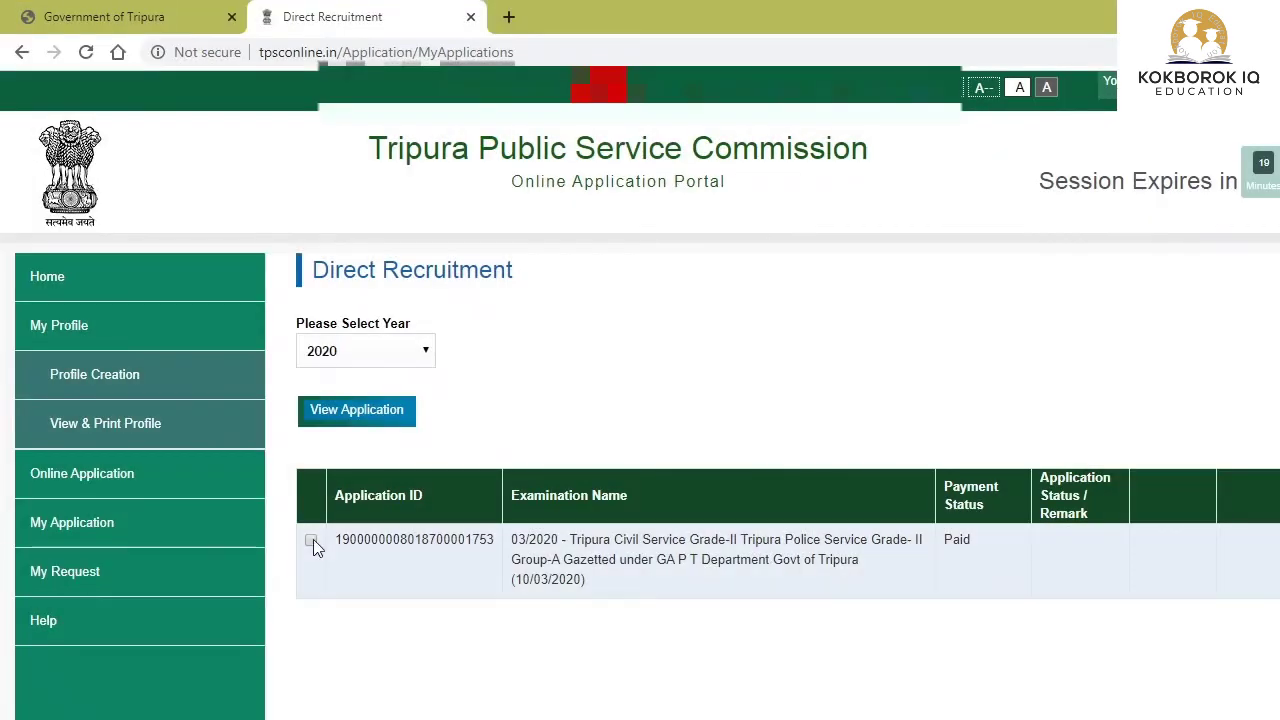
left_click(311, 540)
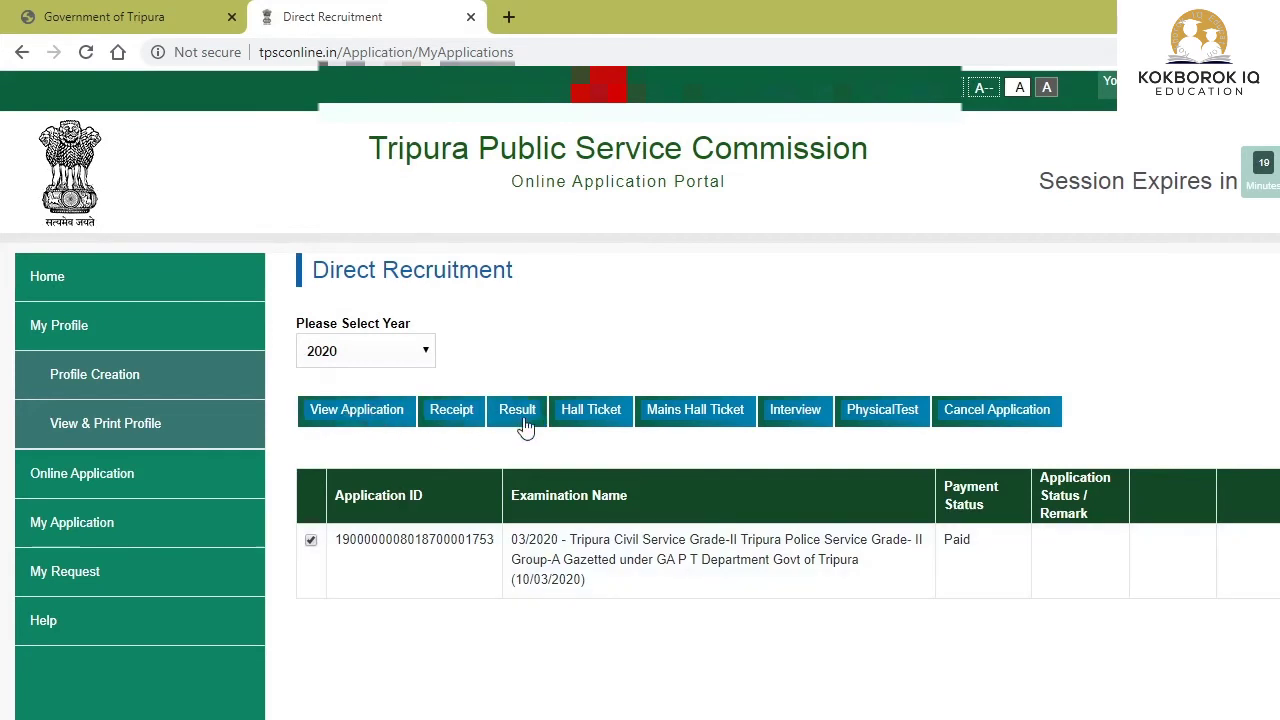
left_click(386, 419)
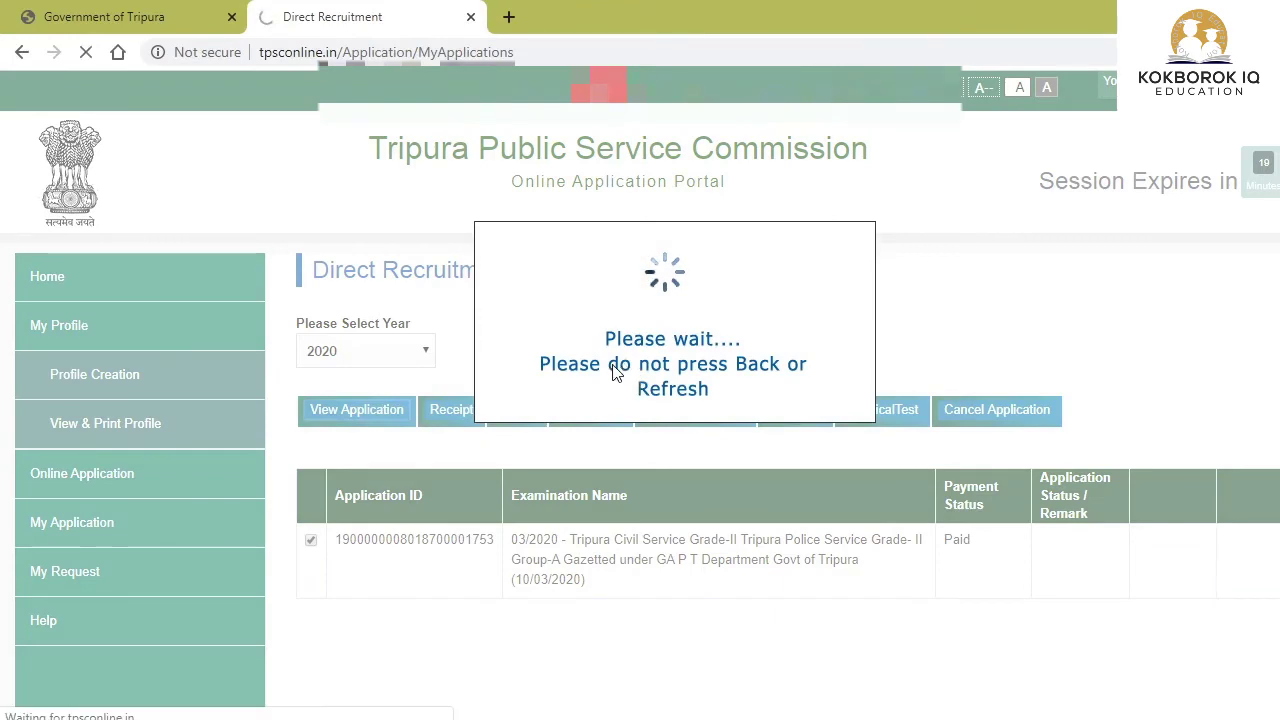
Scroll through the submitted form to the Declaration section and print it
scroll(608, 371, "down", 10)
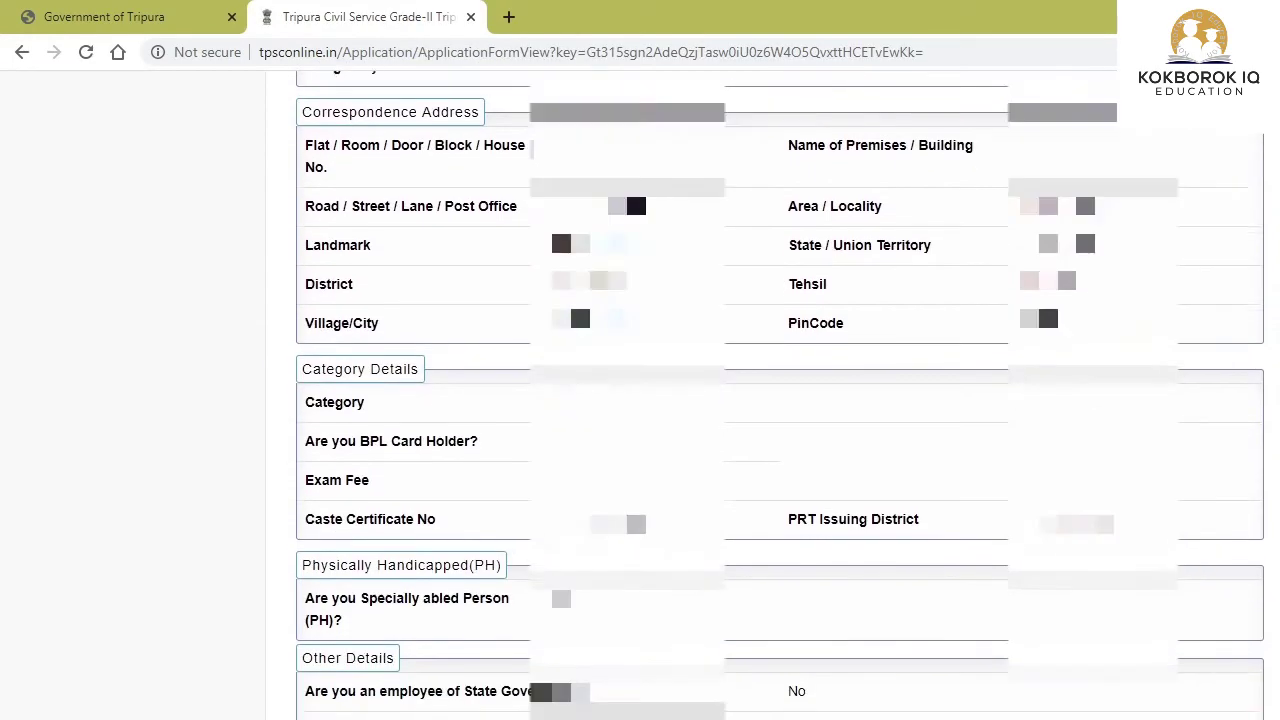
scroll(780, 400, "down", 3)
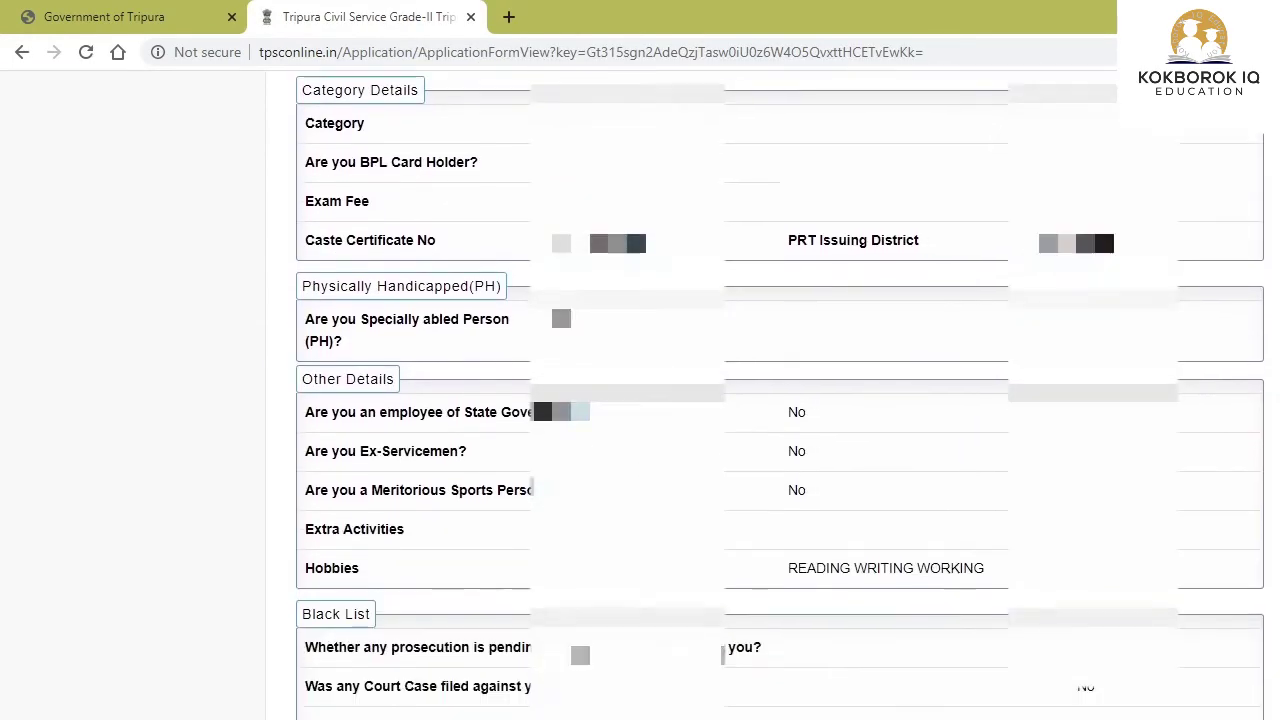
scroll(780, 400, "down", 3)
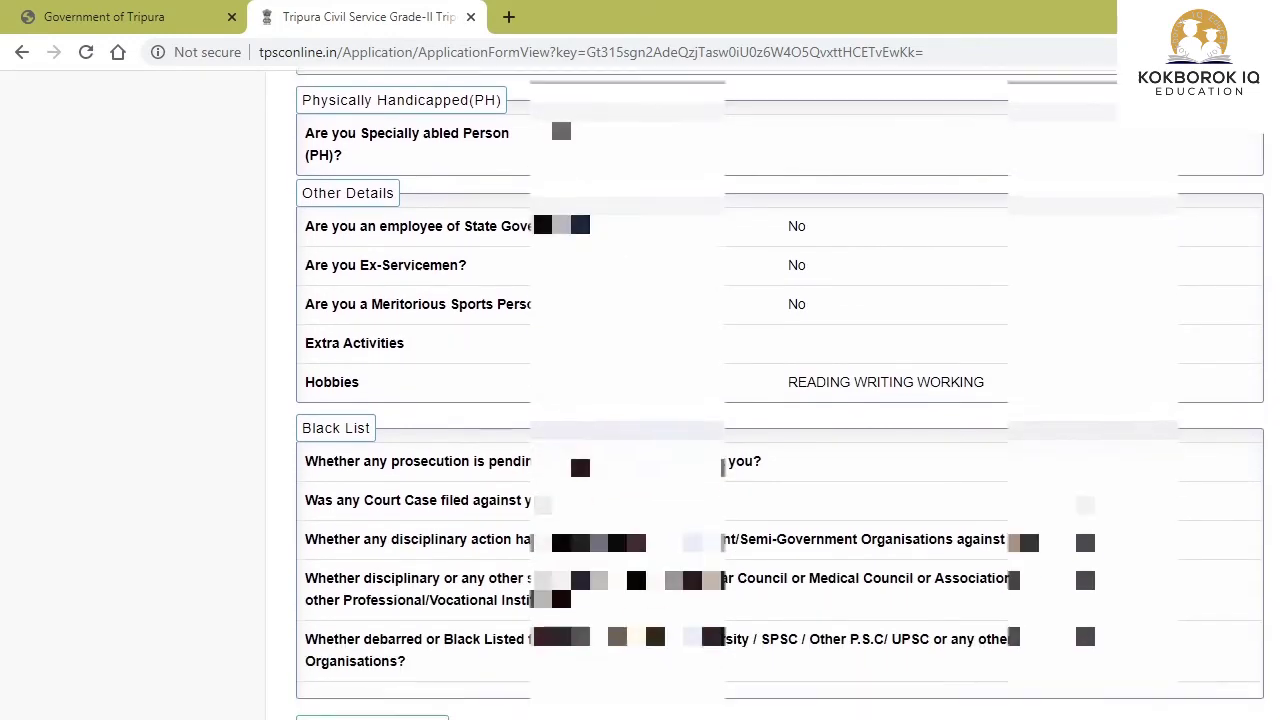
scroll(780, 400, "down", 2)
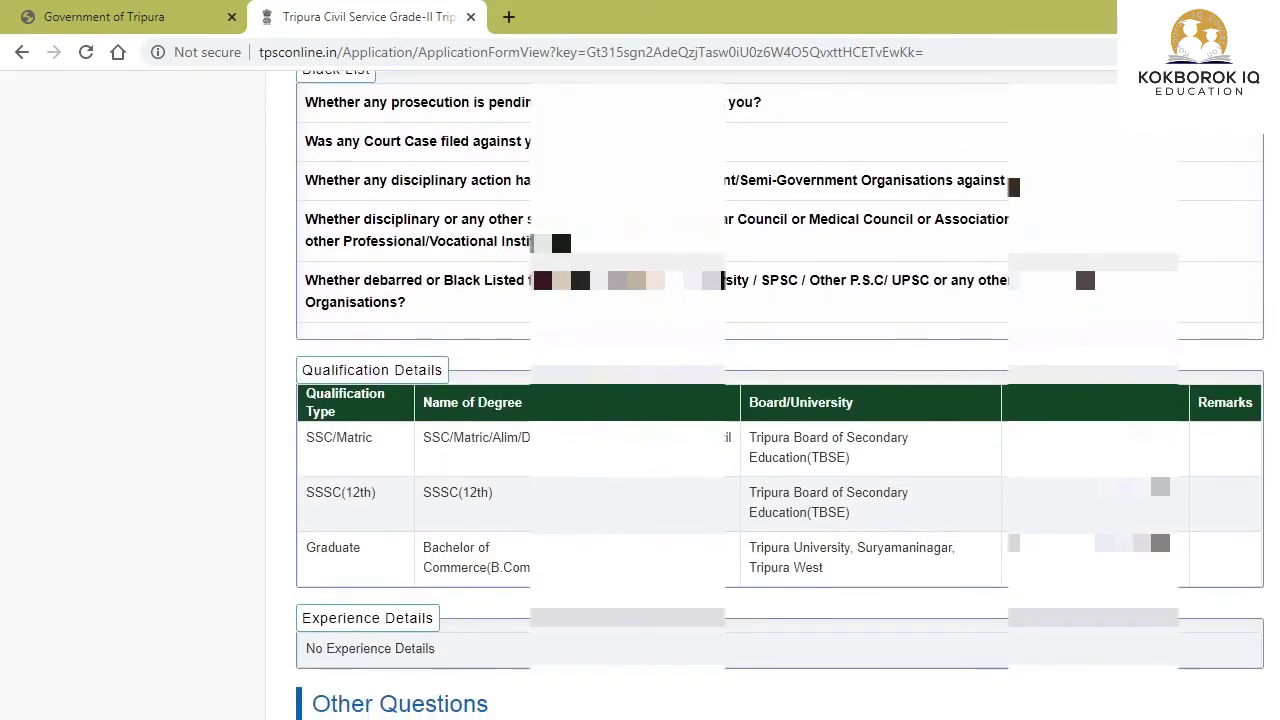
scroll(780, 400, "down", 3)
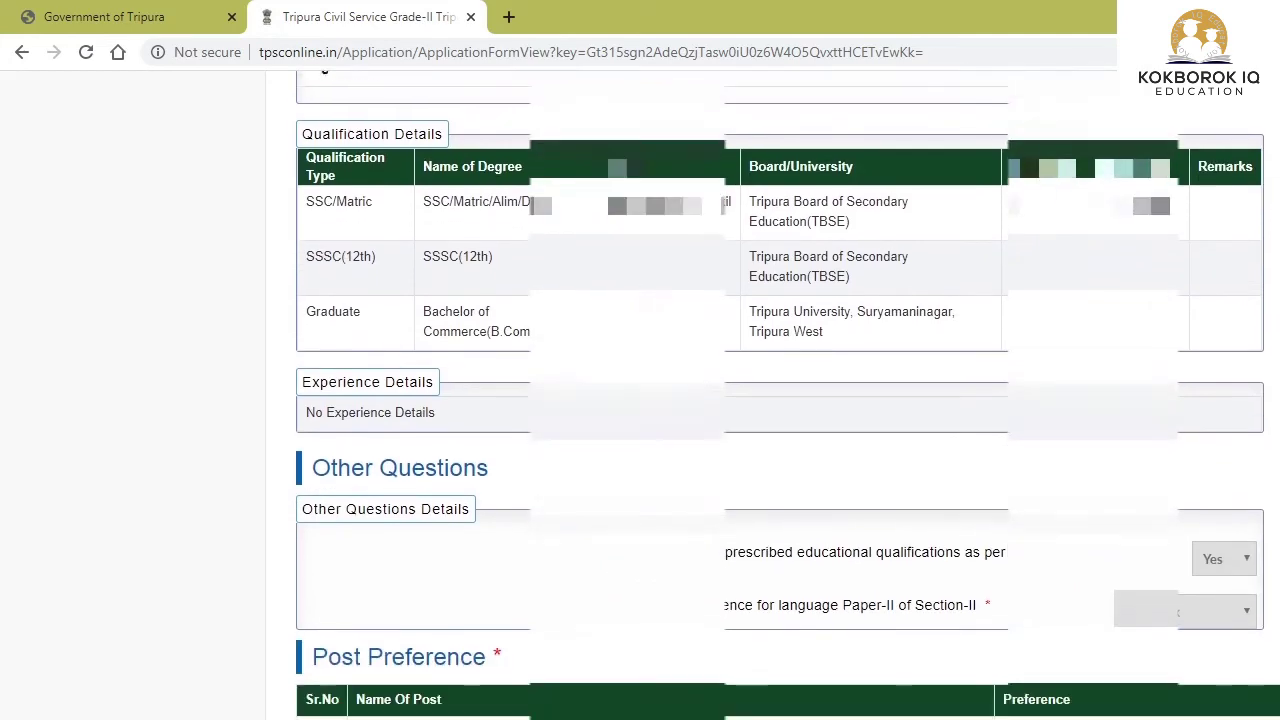
scroll(780, 400, "down", 1)
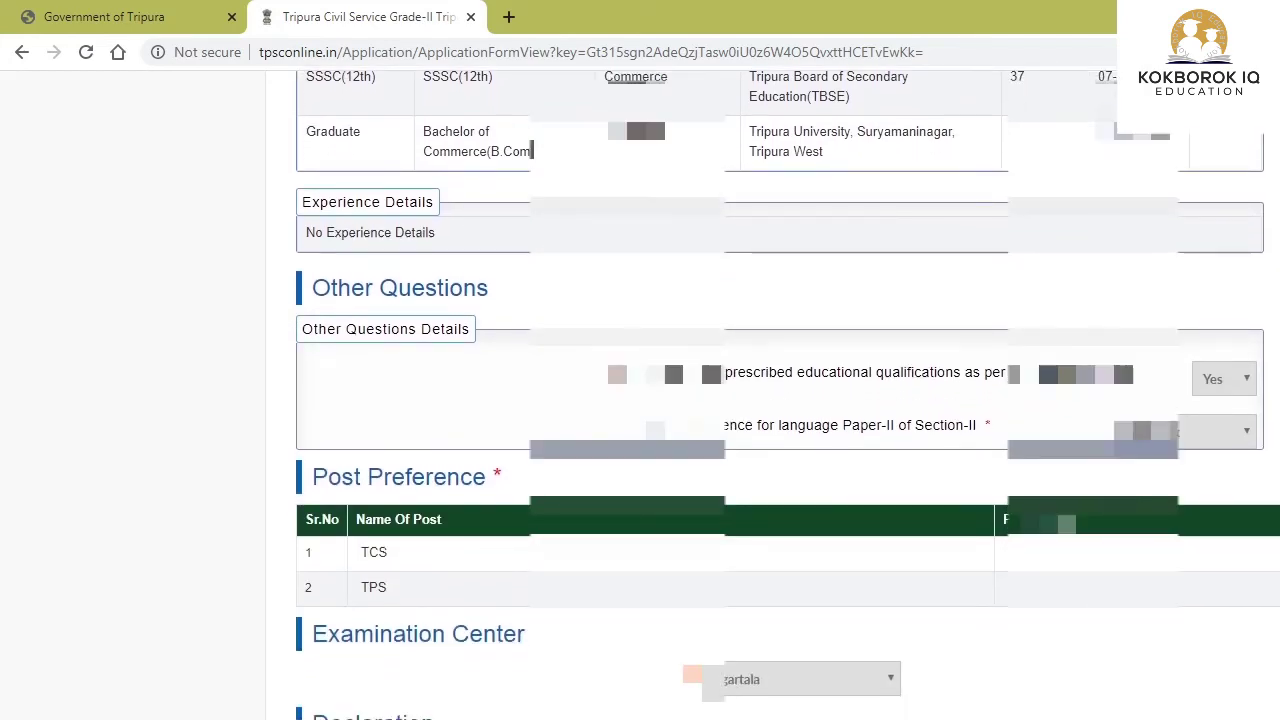
scroll(780, 400, "down", 4)
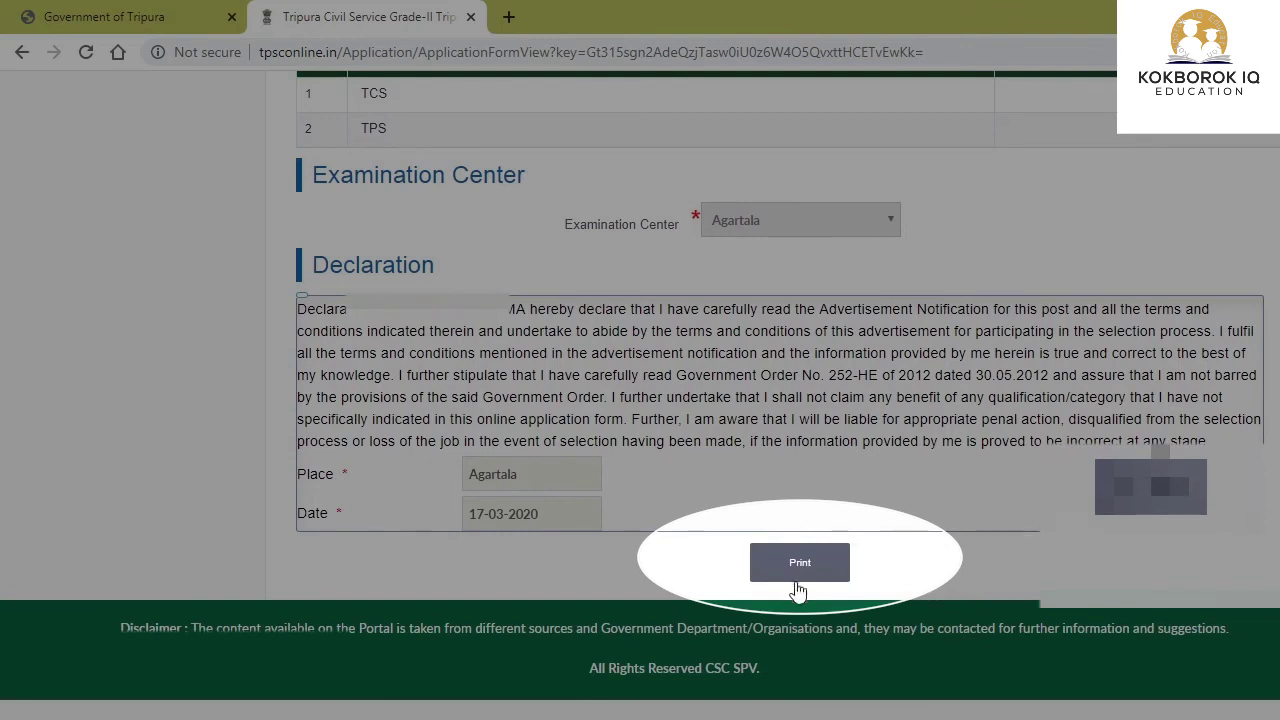
left_click(803, 568)
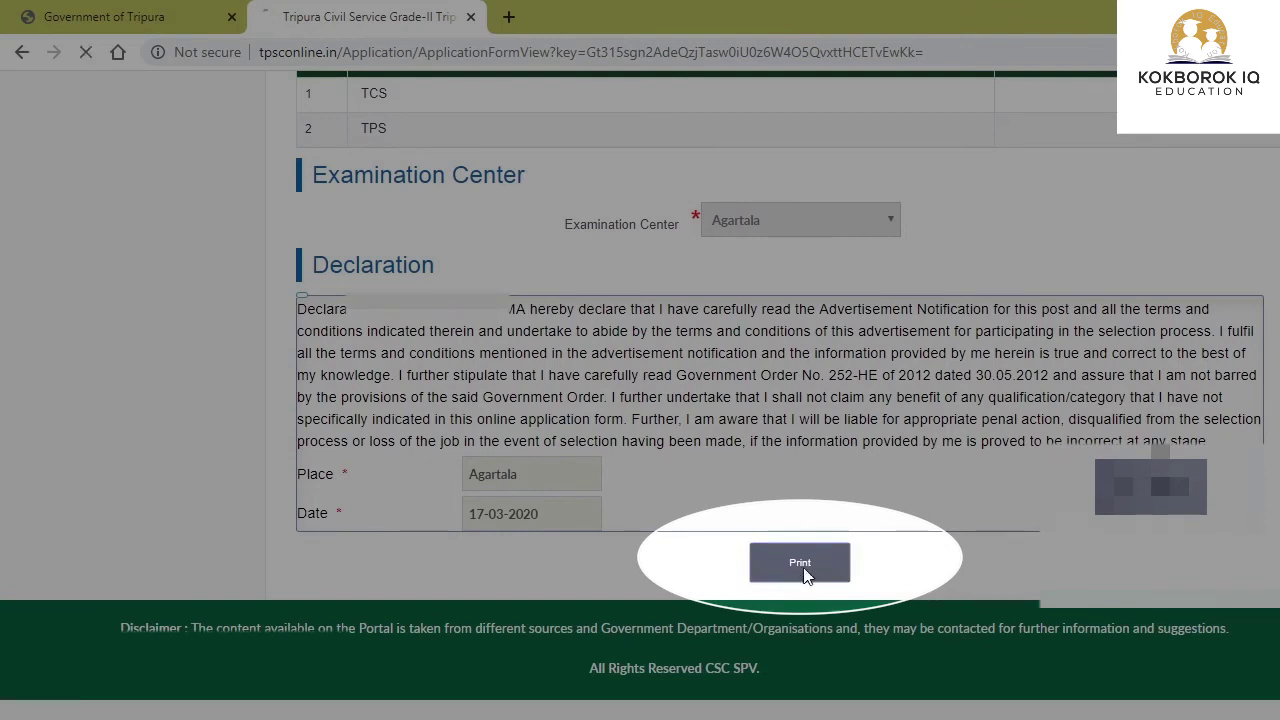